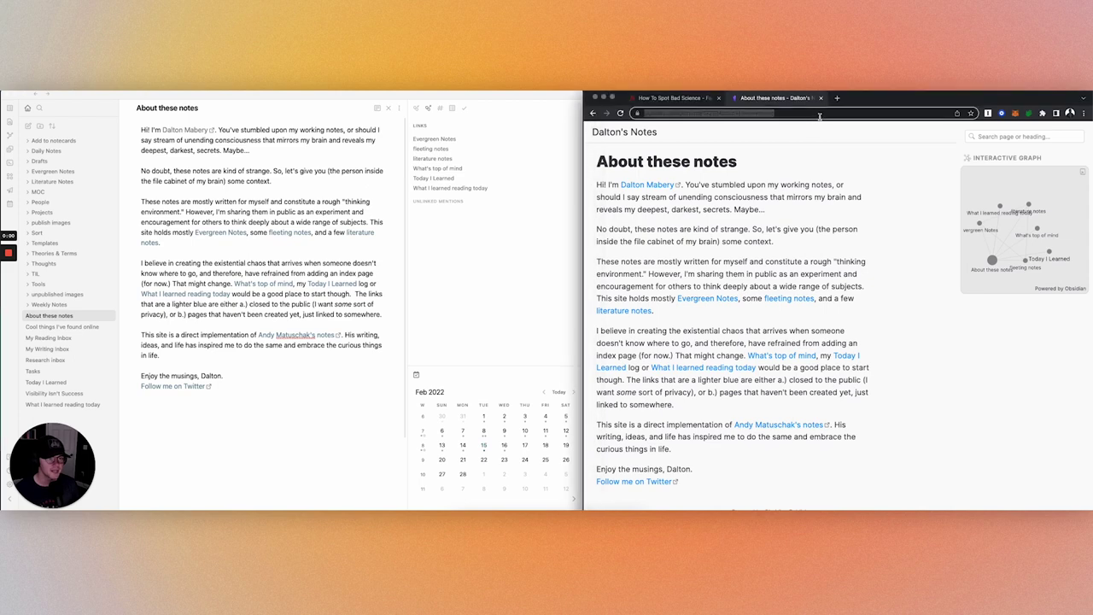
Step: Open the external working notes site that the published About these notes page credits as its inspiration
{"action": "left_click", "coordinate": [784, 113]}
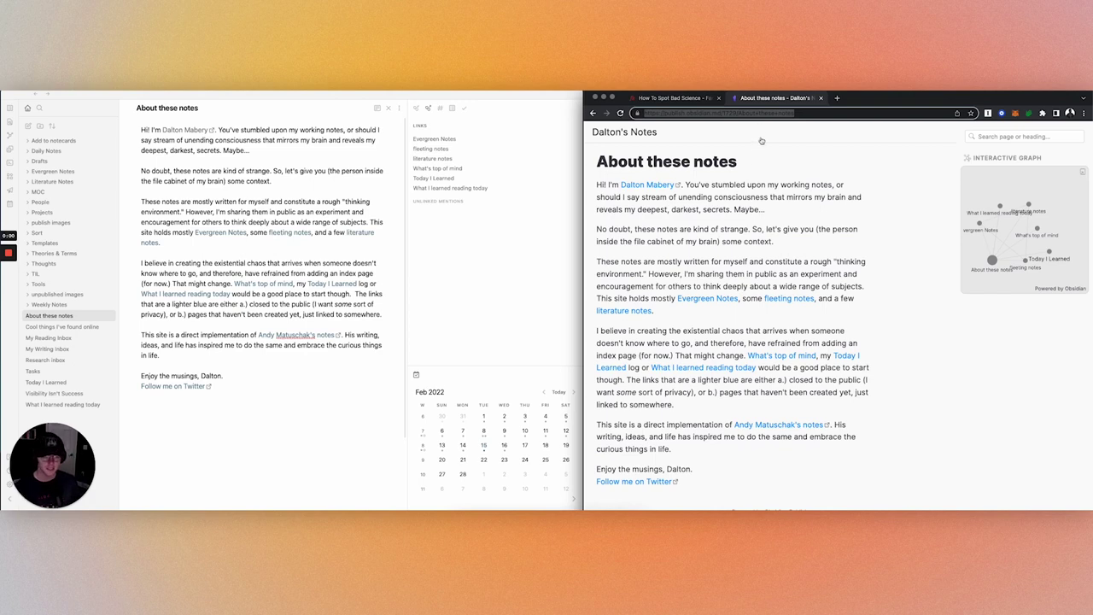
{"action": "left_click", "coordinate": [835, 390]}
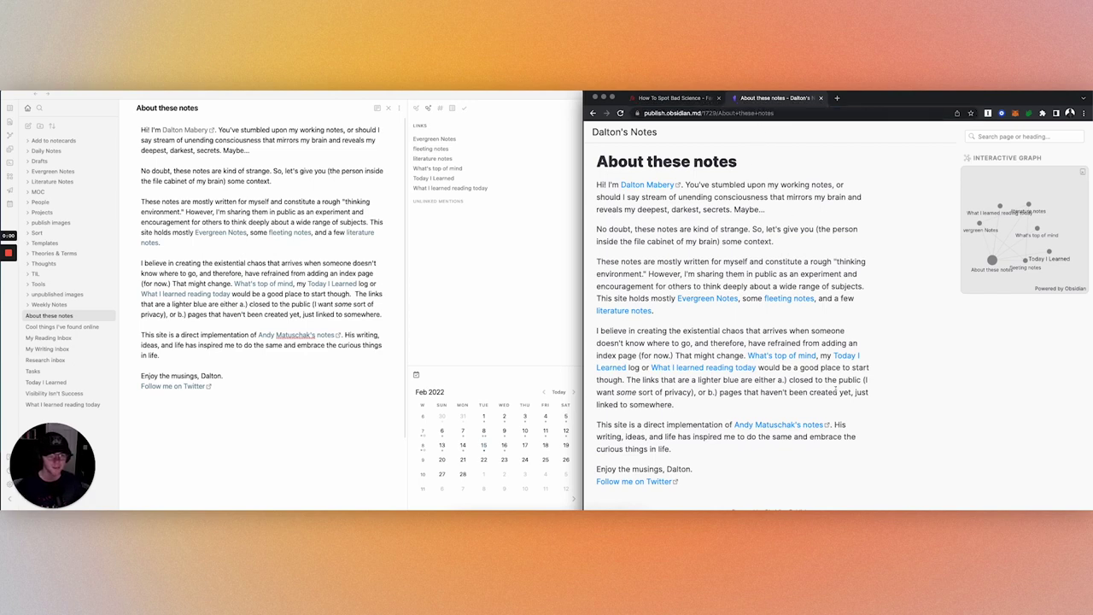
{"action": "left_click", "coordinate": [783, 431]}
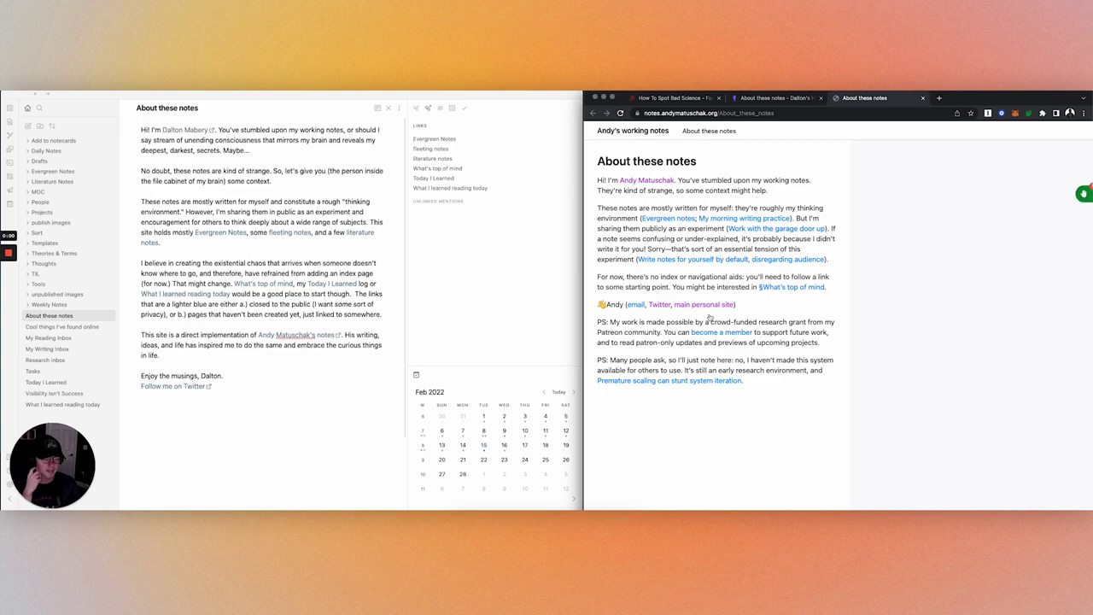
Step: View the stacked notes "Write notes for yourself by default, disregarding audience" and "Evergreen notes", and close that site
{"action": "left_click", "coordinate": [709, 259]}
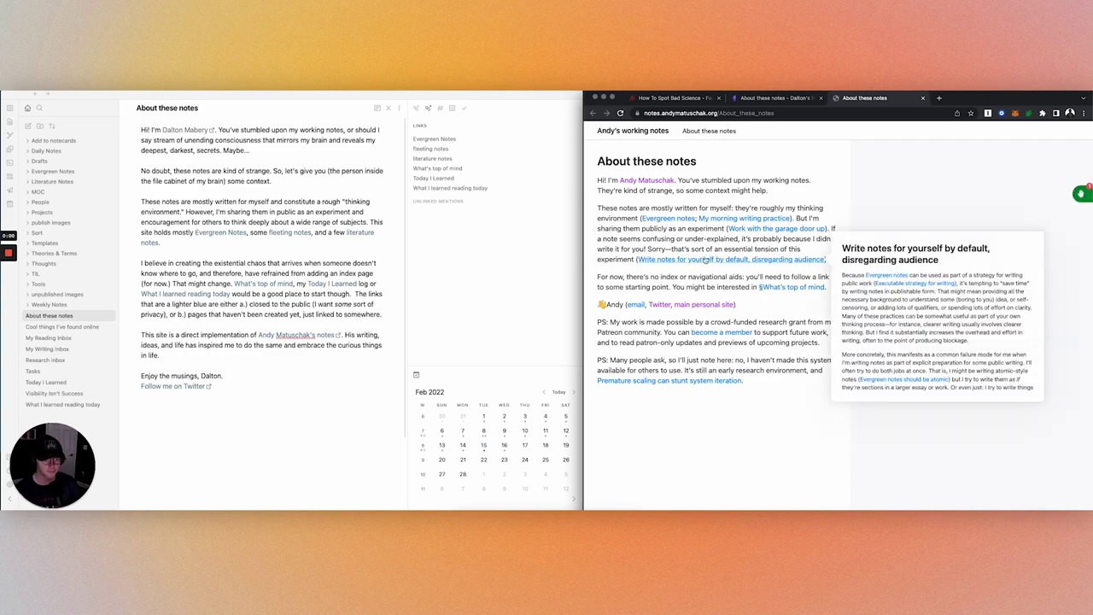
{"action": "mouse_move", "coordinate": [891, 204]}
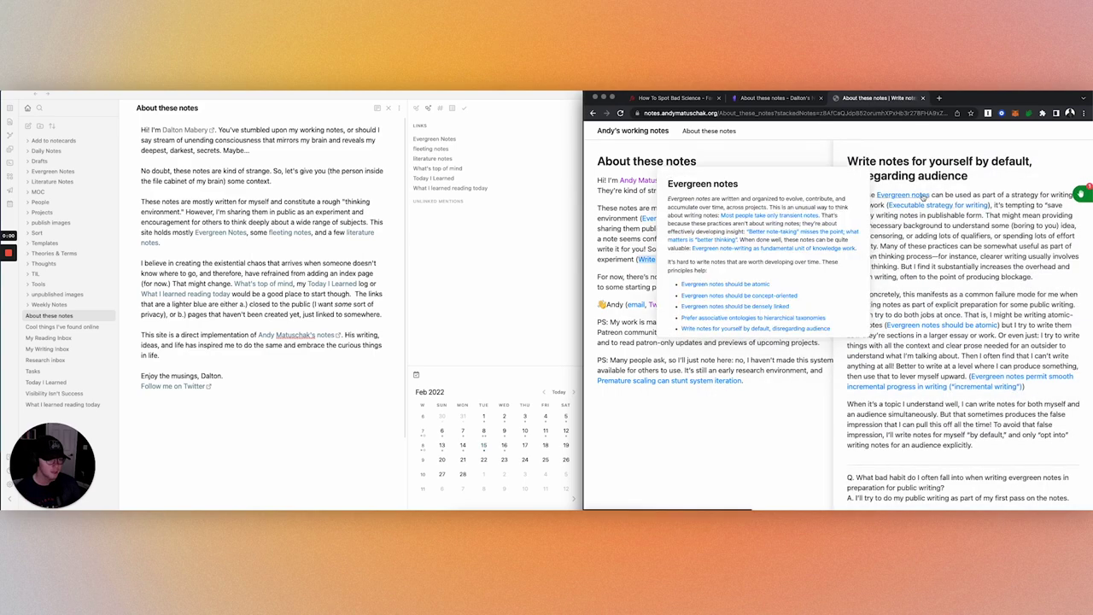
{"action": "left_click", "coordinate": [897, 196]}
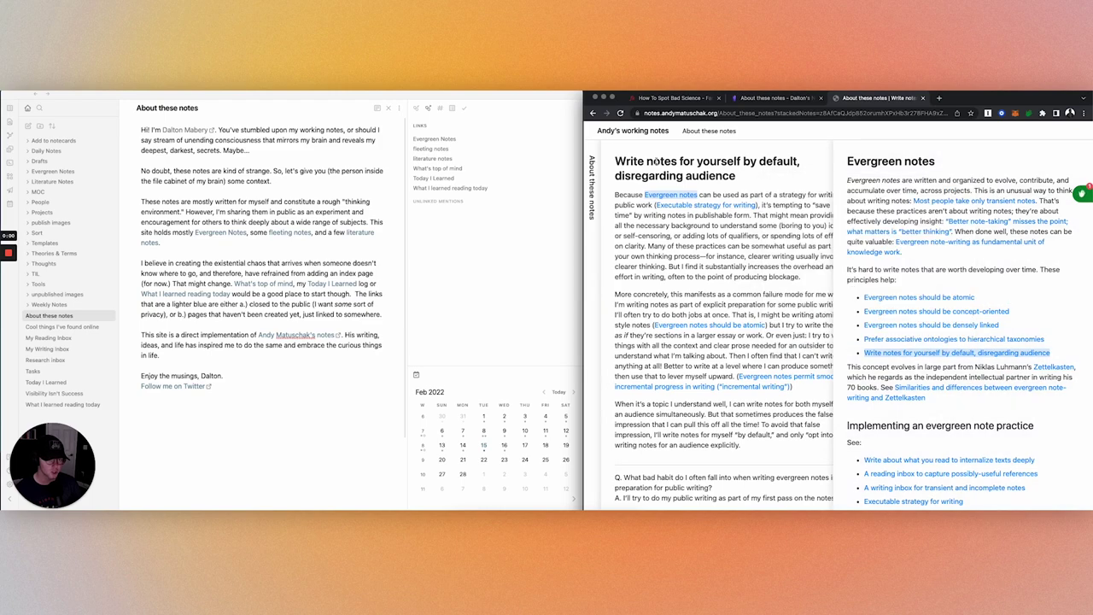
{"action": "left_click", "coordinate": [922, 98]}
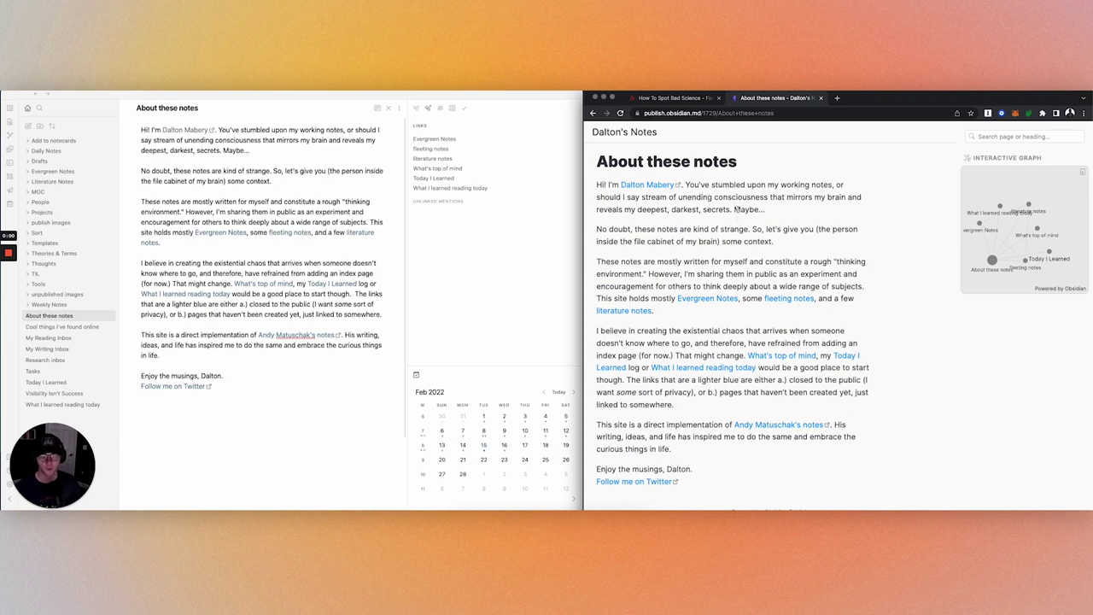
Step: View the published What's top of mind page, return to About these notes, and preview entries in the Today I Learned log
{"action": "left_click", "coordinate": [799, 357]}
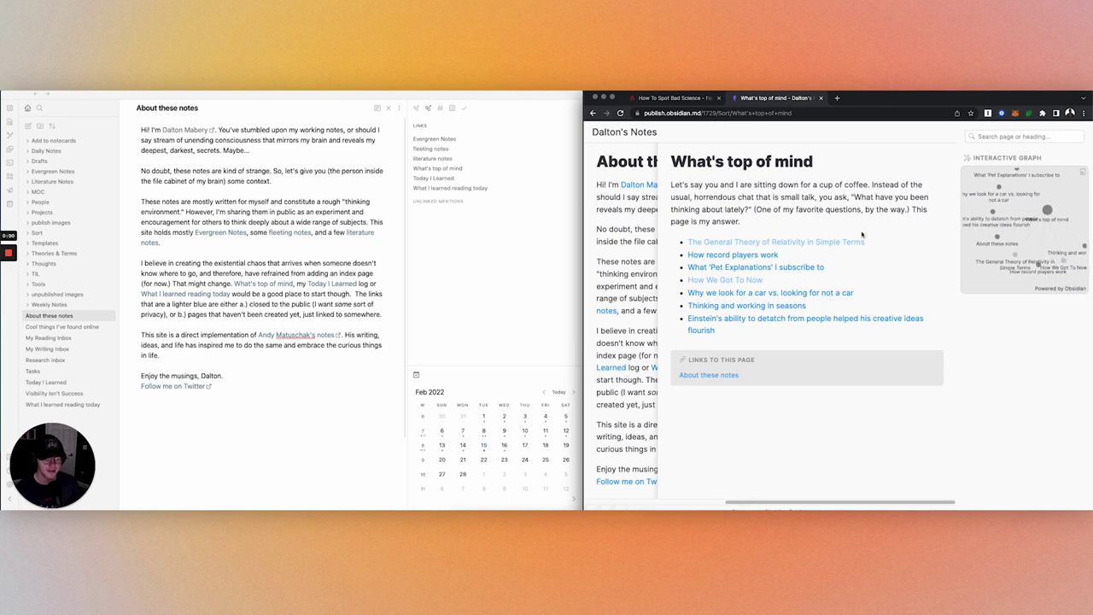
{"action": "left_click", "coordinate": [636, 287]}
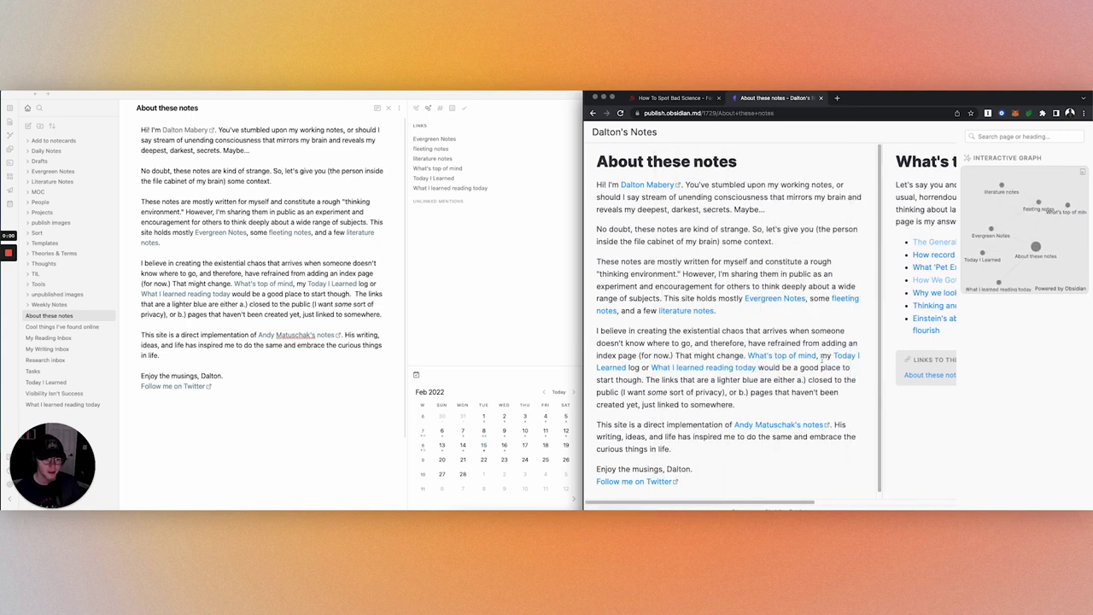
{"action": "left_click", "coordinate": [820, 285]}
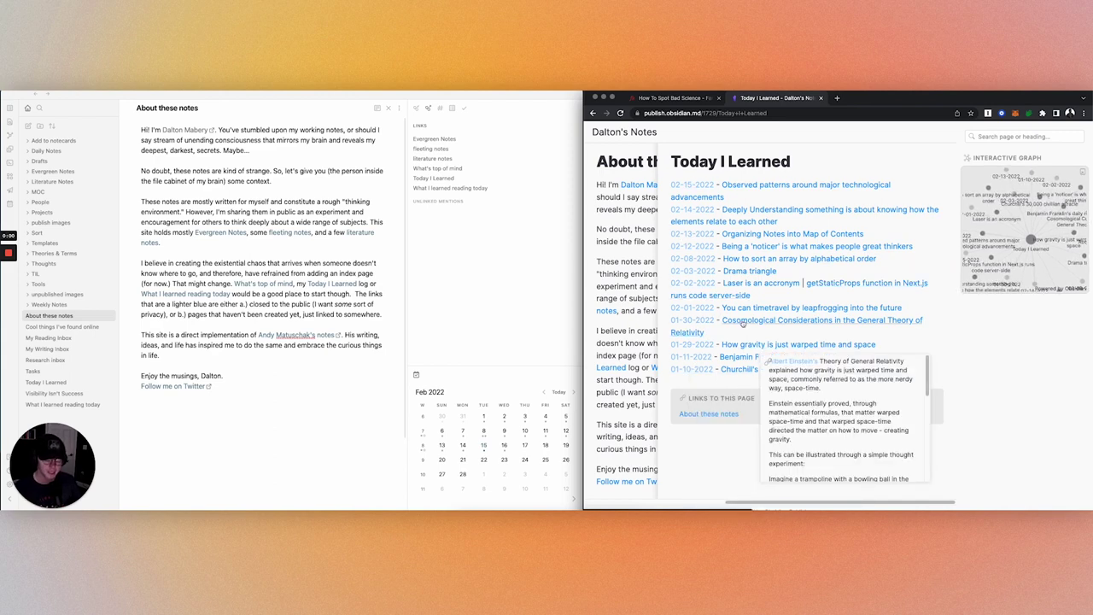
{"action": "mouse_move", "coordinate": [862, 184]}
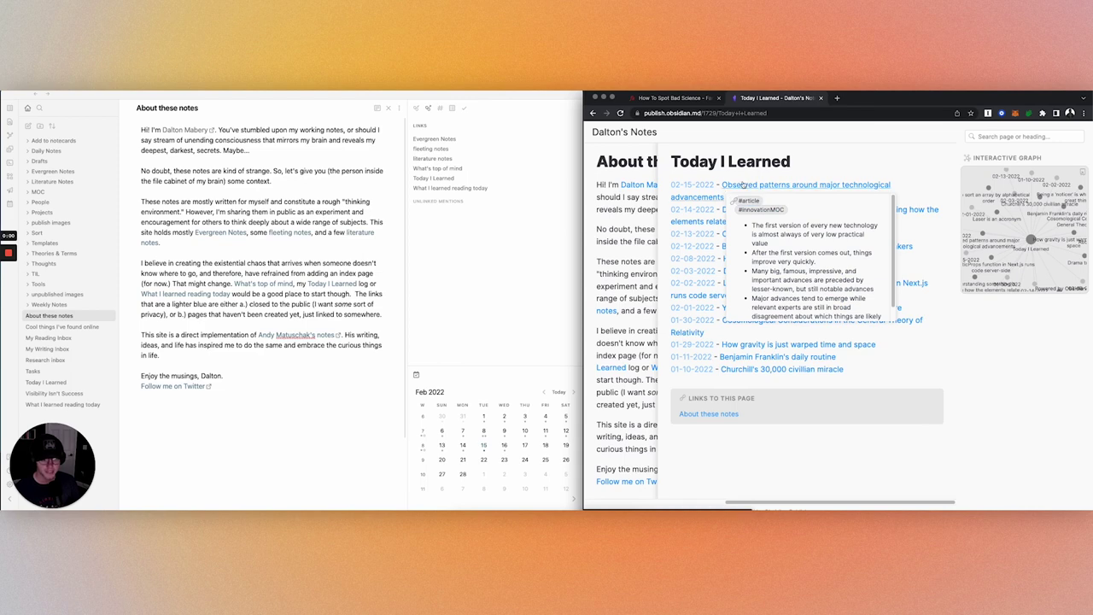
{"action": "mouse_move", "coordinate": [745, 184]}
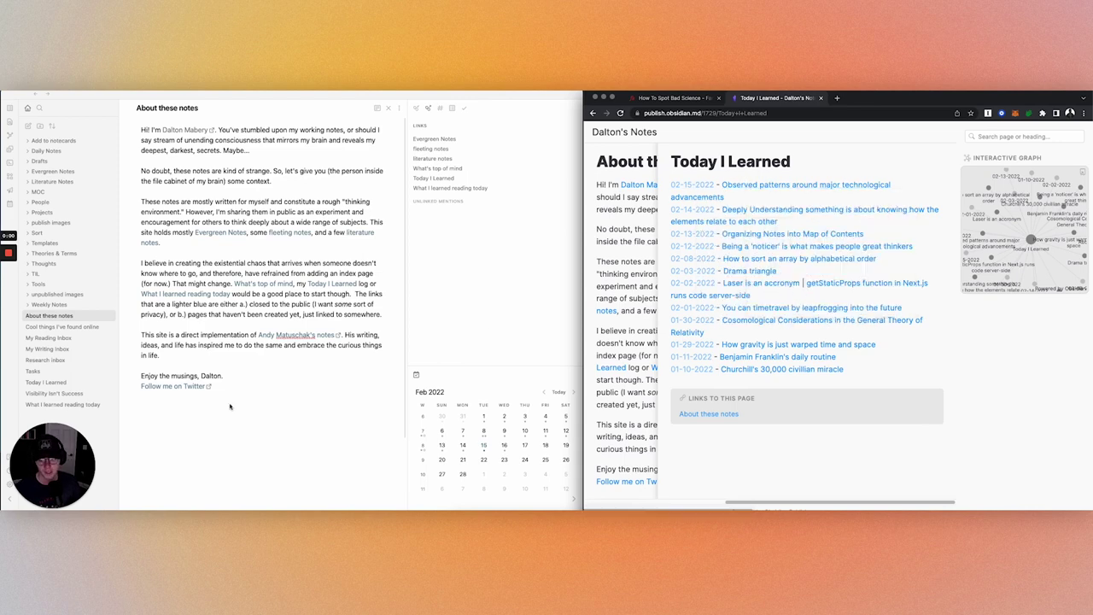
Step: Switch to the Obsidian vault and open the Today I Learned note linked from About these notes
{"action": "left_click", "coordinate": [278, 397]}
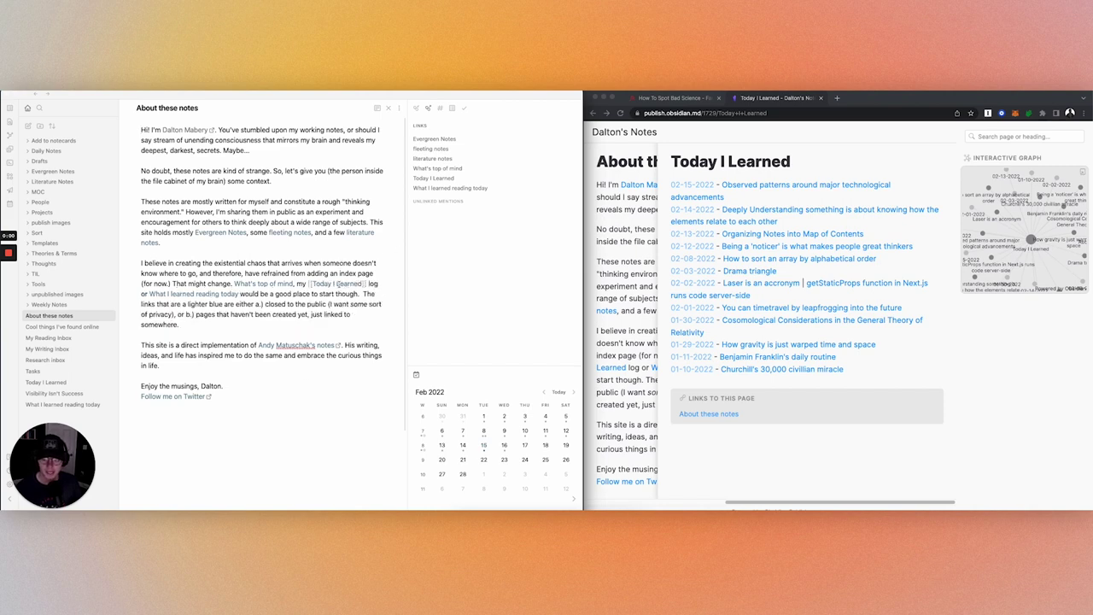
{"action": "left_click", "coordinate": [339, 284]}
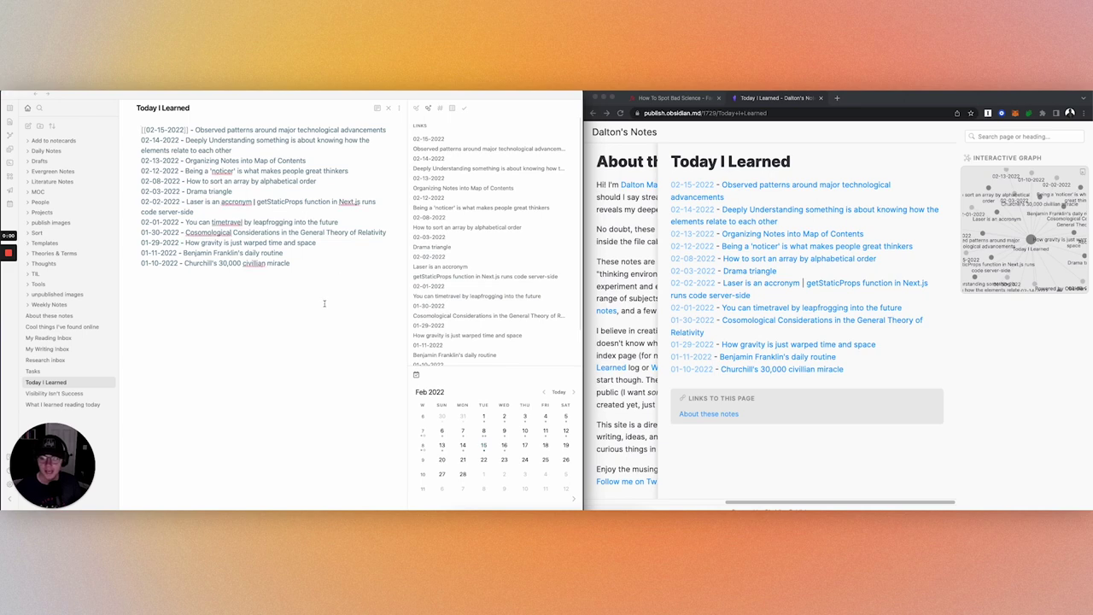
{"action": "left_click", "coordinate": [239, 283]}
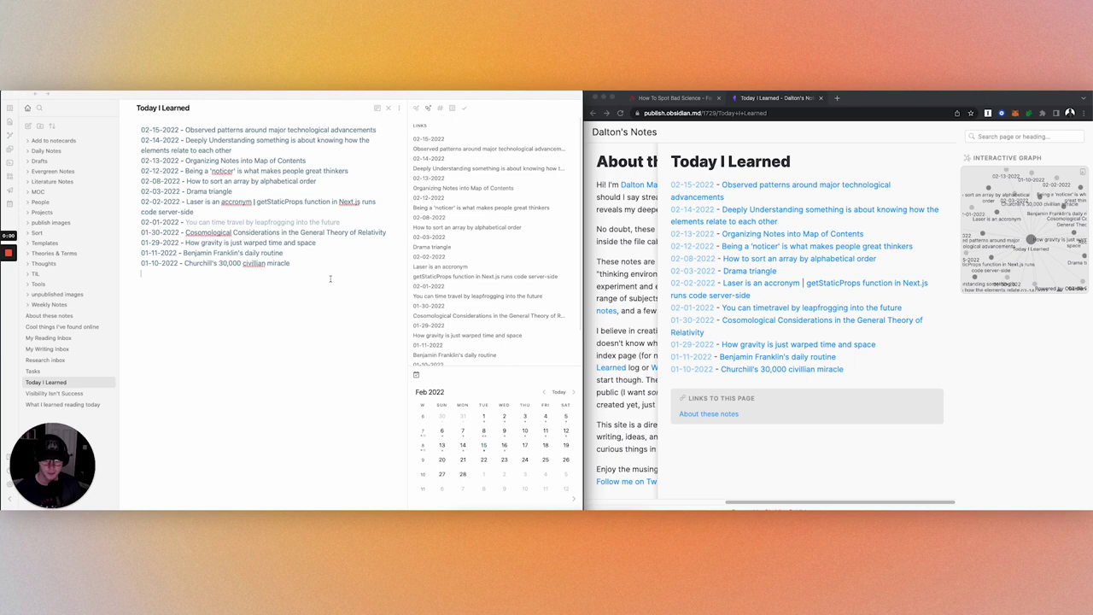
Step: Open the note "Observed patterns around major technological advancements" from the 02-15-2022 entry and highlight its text
{"action": "left_click", "coordinate": [248, 130]}
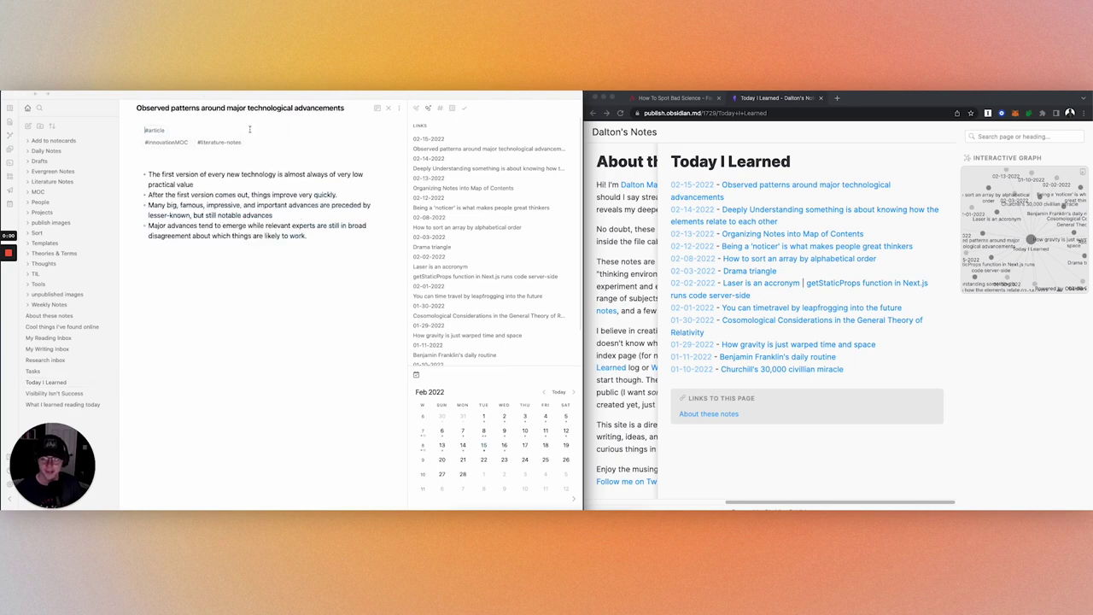
{"action": "key", "text": "super+a"}
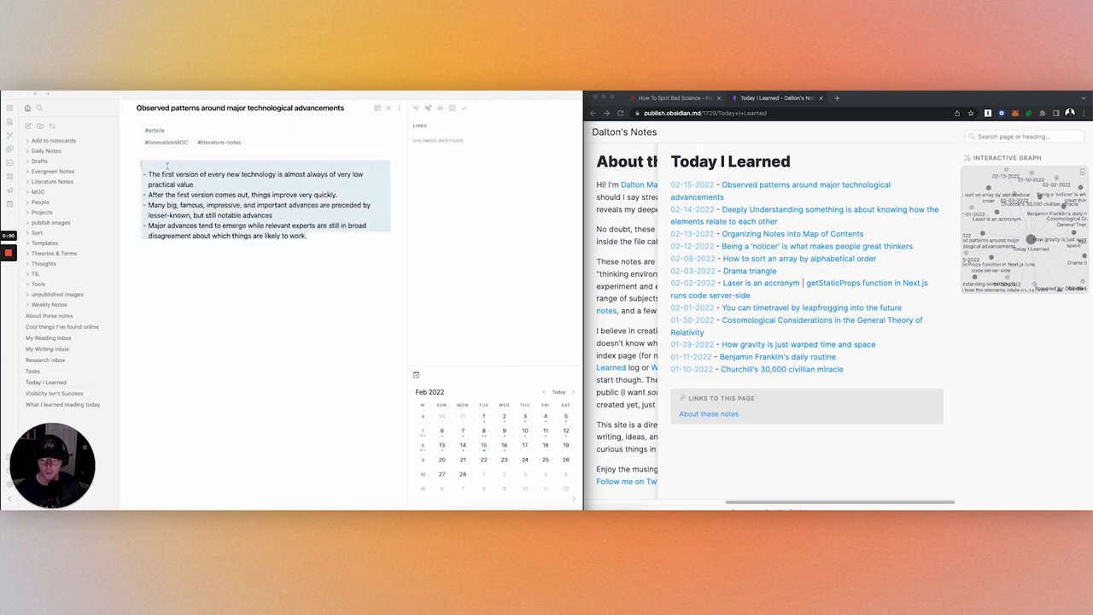
{"action": "left_click", "coordinate": [334, 316]}
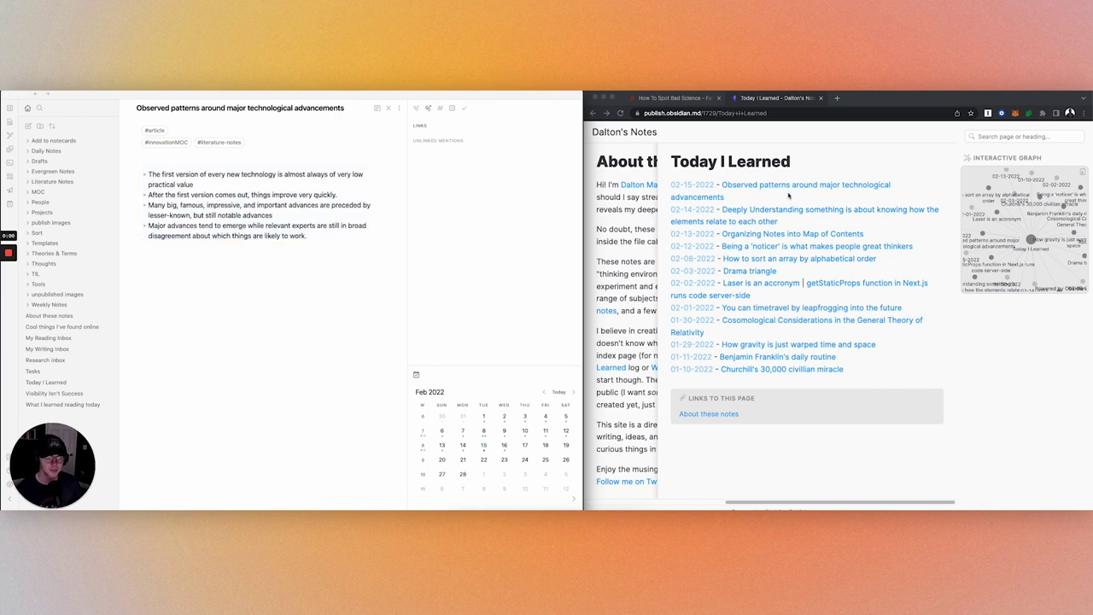
Step: Switch to the published site, open "Observed patterns around major technological advancements", and follow its backlink to the weekly note 2022-W08
{"action": "left_click", "coordinate": [791, 185]}
{"action": "left_click", "coordinate": [791, 186]}
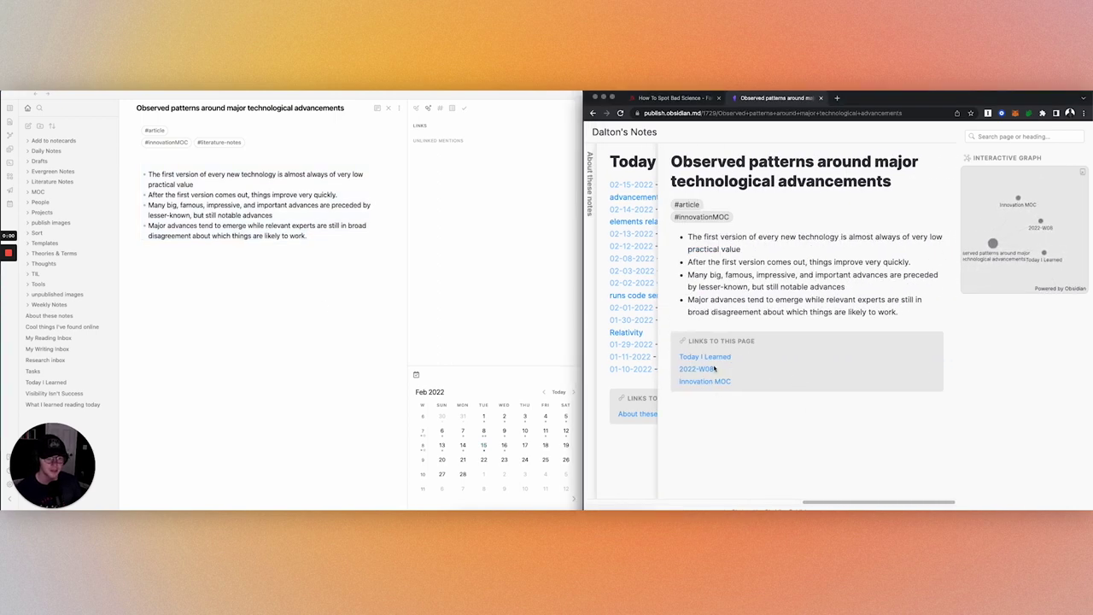
{"action": "mouse_move", "coordinate": [695, 369]}
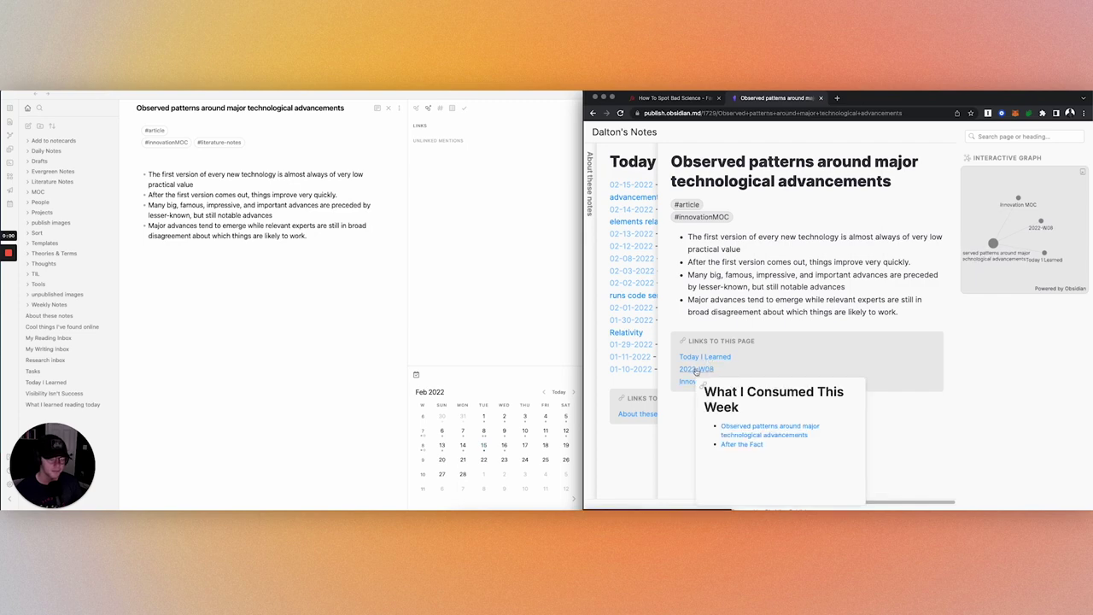
{"action": "left_click", "coordinate": [694, 369]}
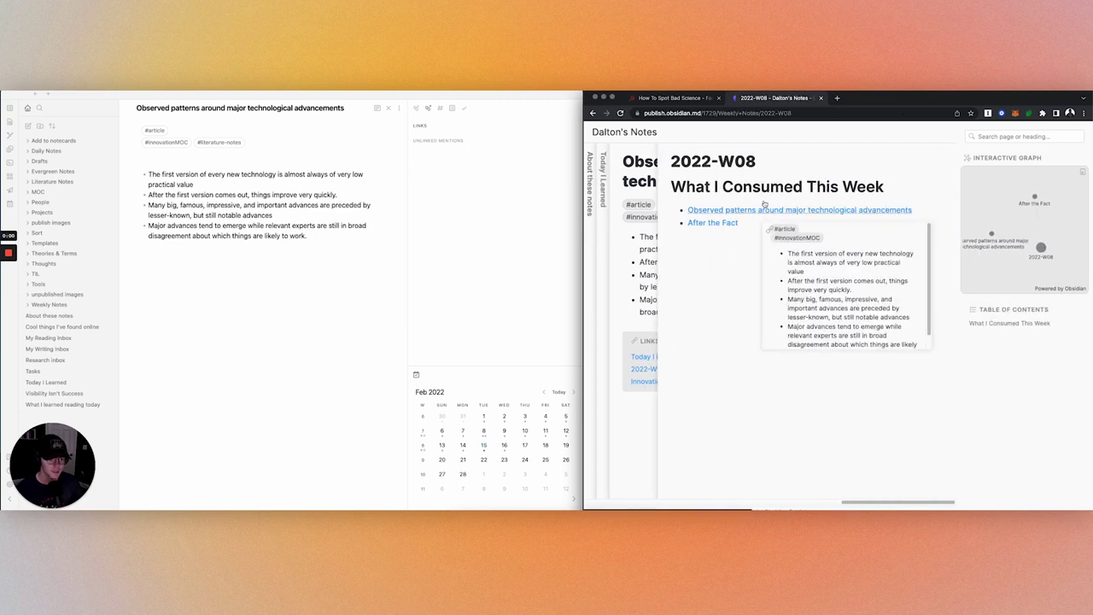
{"action": "left_click_drag", "start_coordinate": [672, 162], "coordinate": [767, 163]}
{"action": "left_click", "coordinate": [759, 237]}
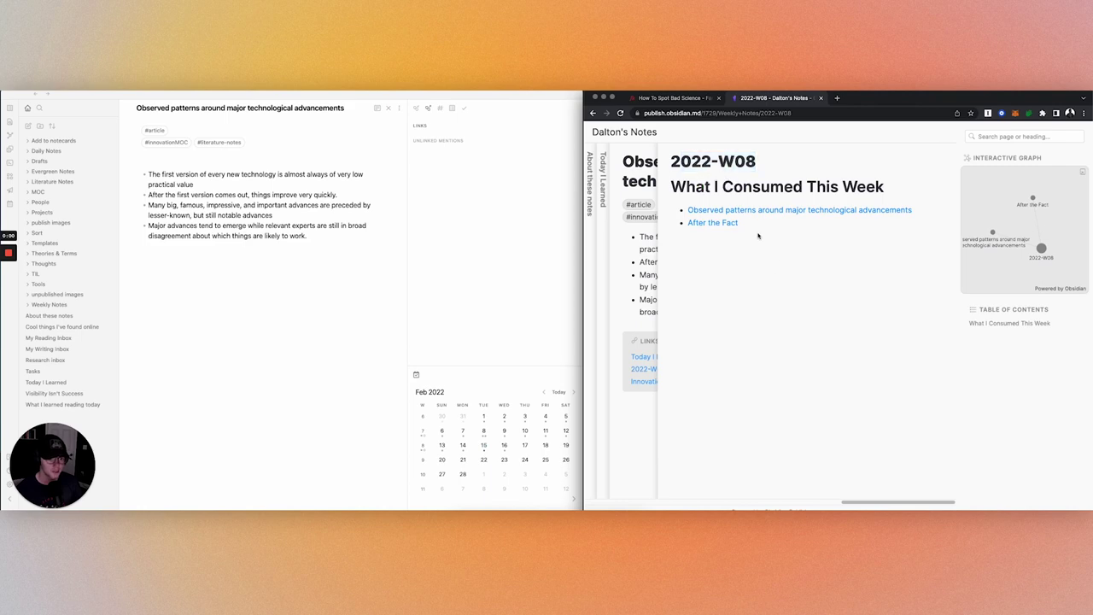
Step: Open the After the Fact note from the weekly list and highlight its bold takeaways and the opening text
{"action": "mouse_move", "coordinate": [738, 219]}
{"action": "left_click", "coordinate": [723, 224]}
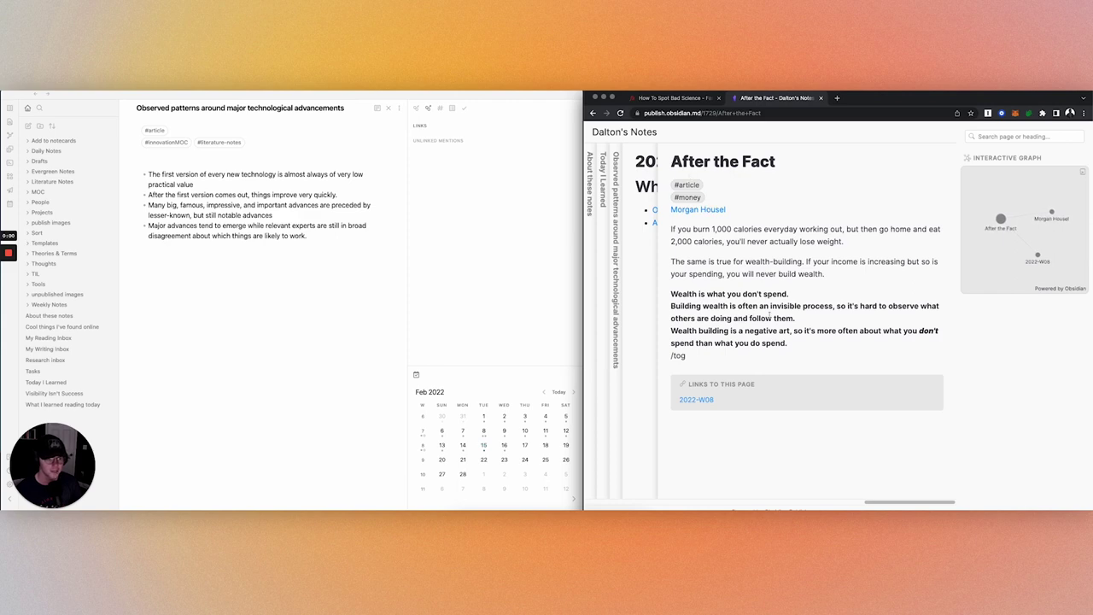
{"action": "left_click_drag", "start_coordinate": [790, 343], "coordinate": [698, 292]}
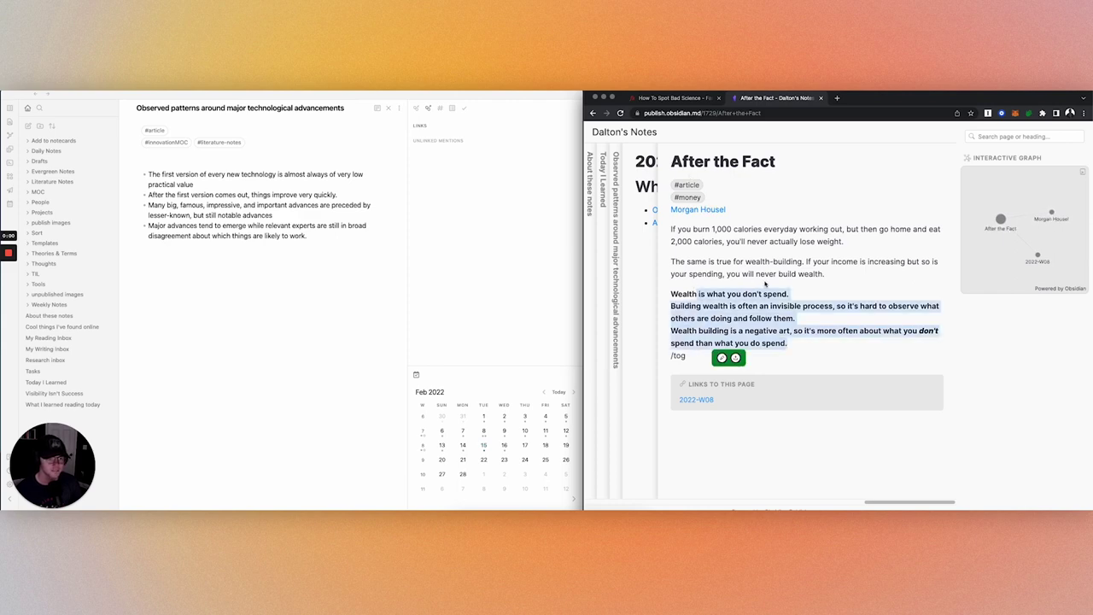
{"action": "left_click", "coordinate": [765, 283]}
{"action": "left_click_drag", "start_coordinate": [825, 274], "coordinate": [671, 162]}
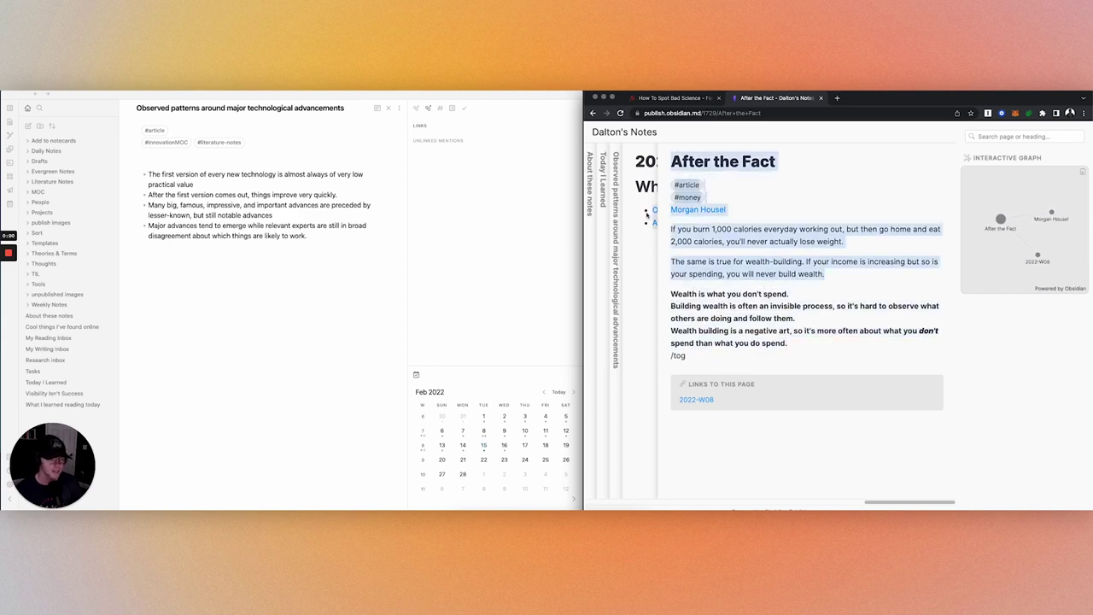
Step: Return to About these notes, skim the dated entries in What I learned reading today, and go back to the site's home page
{"action": "left_click", "coordinate": [587, 205]}
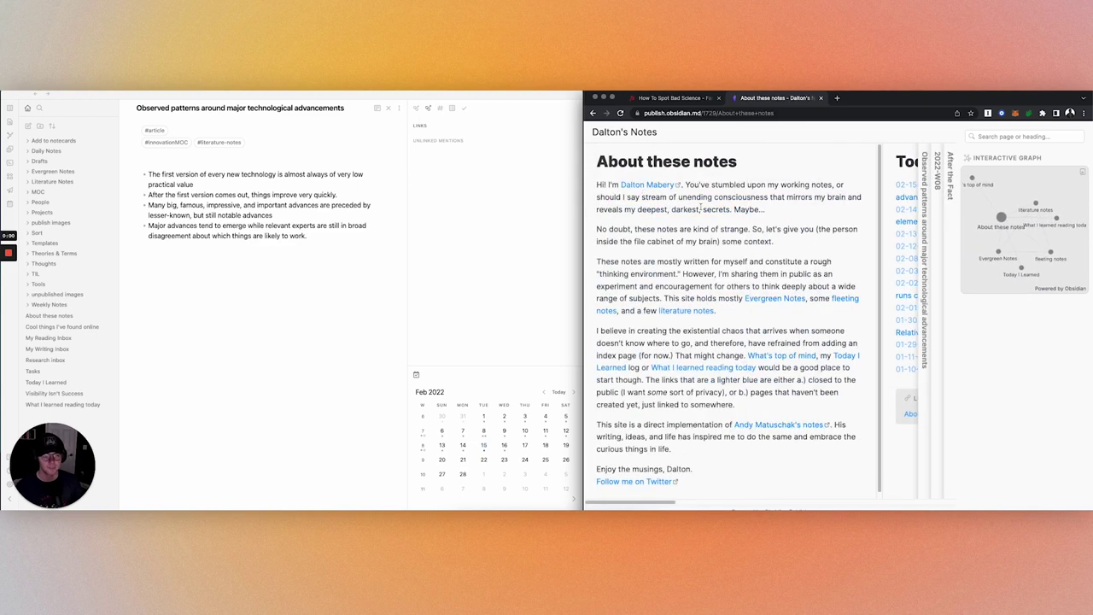
{"action": "left_click", "coordinate": [728, 366]}
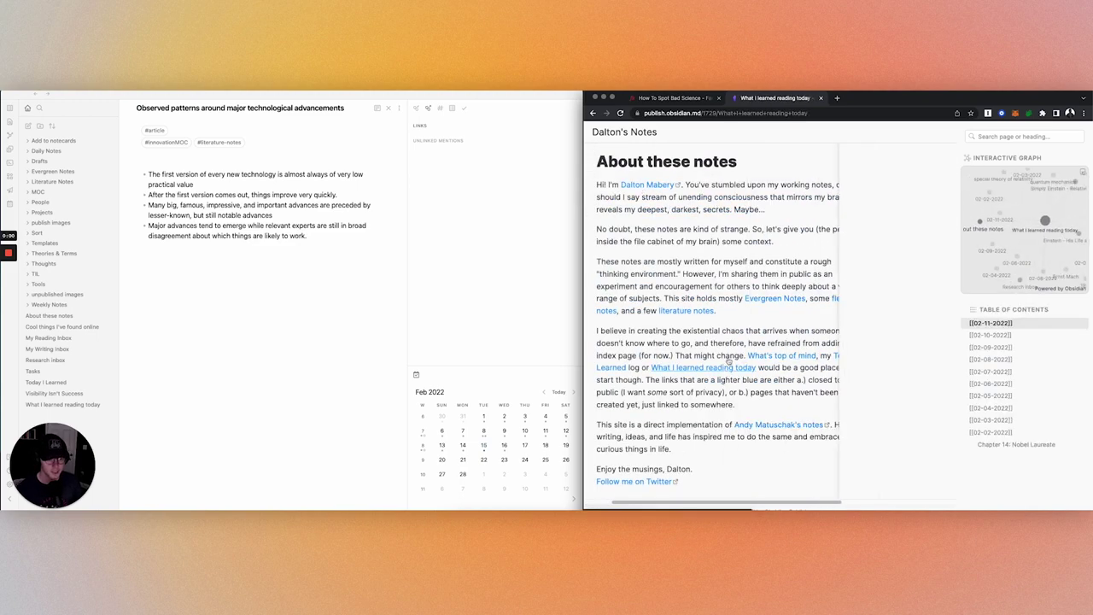
{"action": "scroll", "coordinate": [728, 362], "scroll_direction": "down", "scroll_amount": 10}
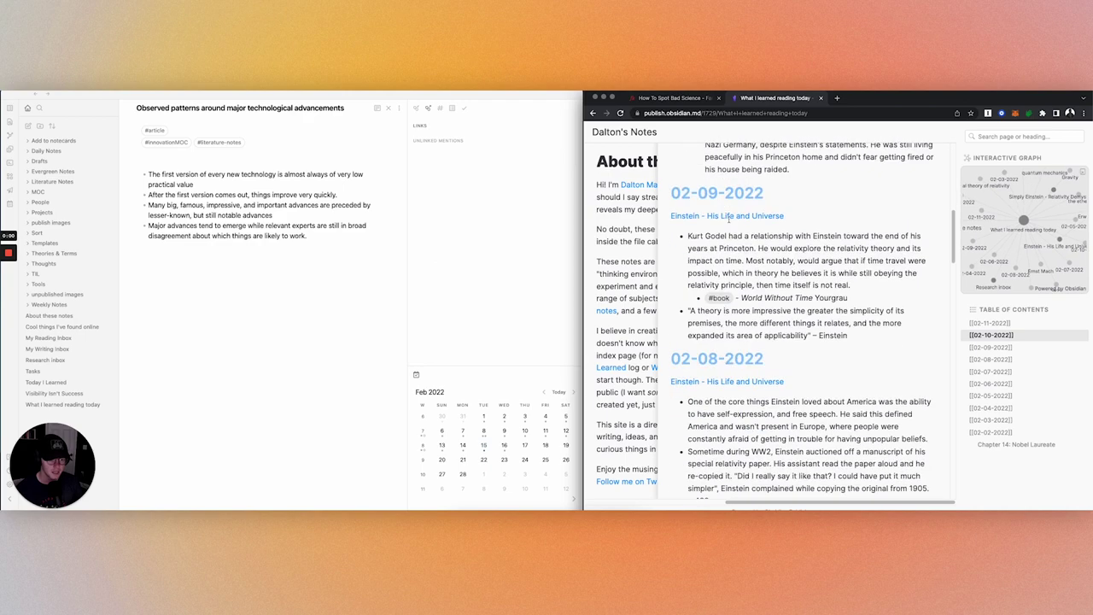
{"action": "scroll", "coordinate": [728, 219], "scroll_direction": "down", "scroll_amount": 5}
{"action": "scroll", "coordinate": [752, 324], "scroll_direction": "up", "scroll_amount": 15}
{"action": "scroll", "coordinate": [779, 414], "scroll_direction": "left", "scroll_amount": 5}
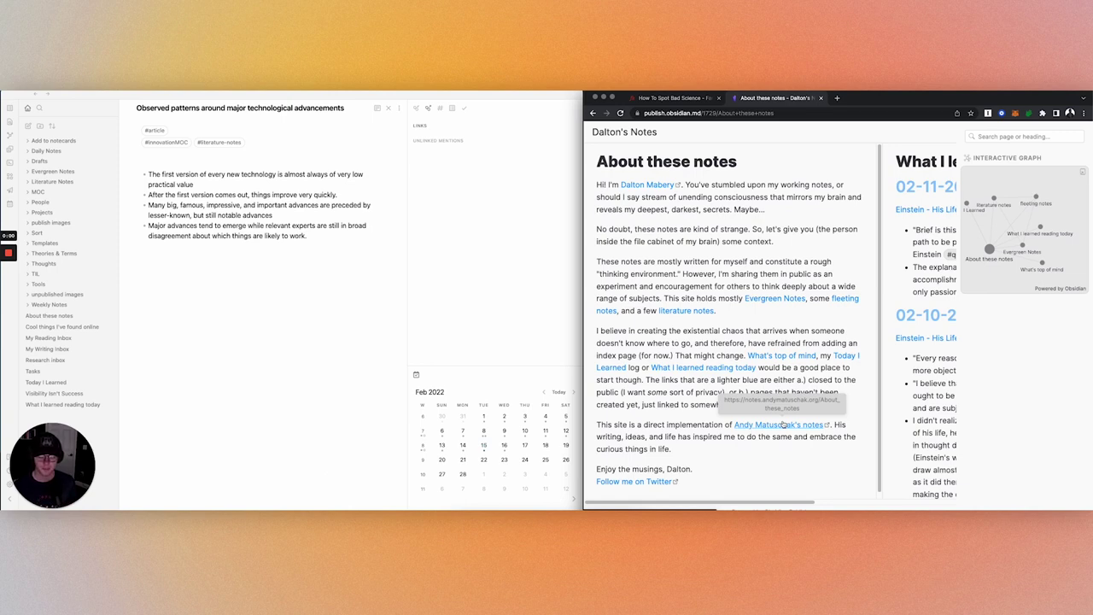
{"action": "left_click", "coordinate": [647, 133]}
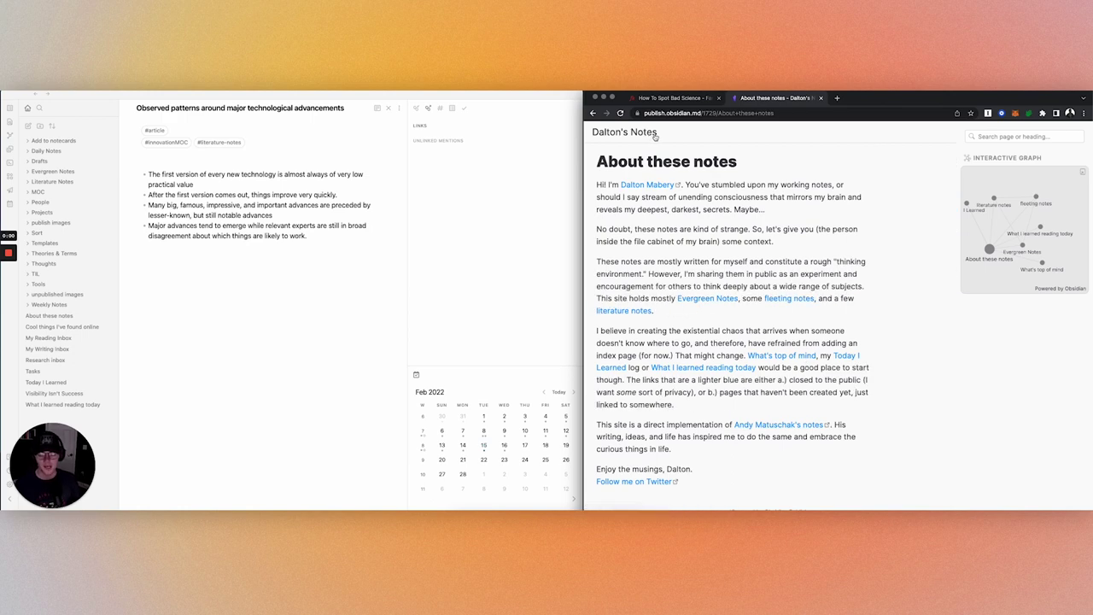
Step: Maximize the Obsidian vault window and open the Berkley's Razor note in the Add to notecards folder
{"action": "key", "text": "ctrl+alt+Return"}
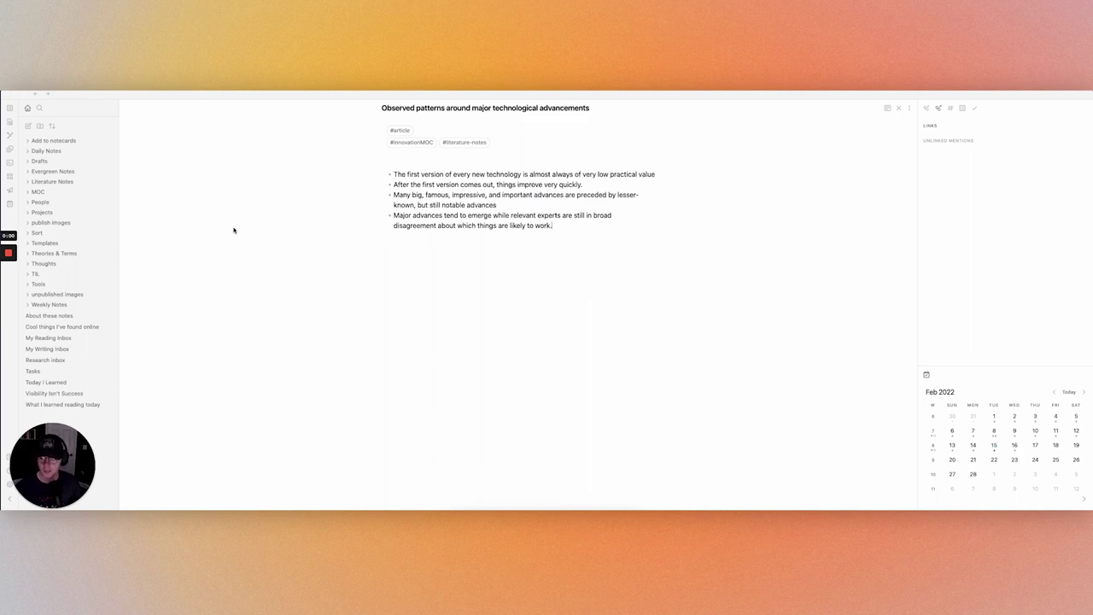
{"action": "left_click", "coordinate": [68, 141]}
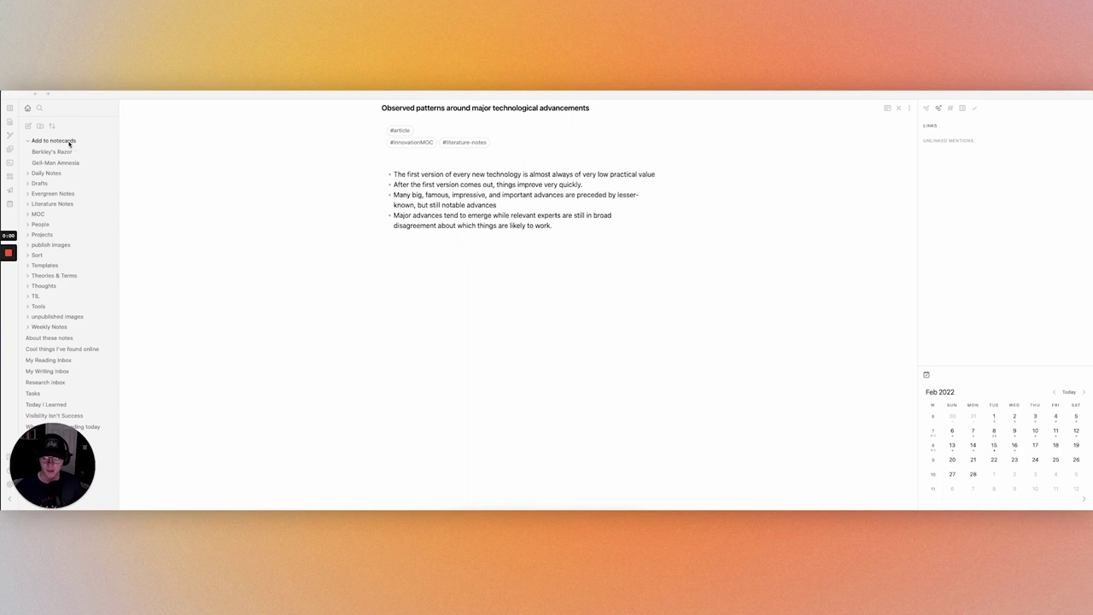
{"action": "left_click", "coordinate": [68, 142]}
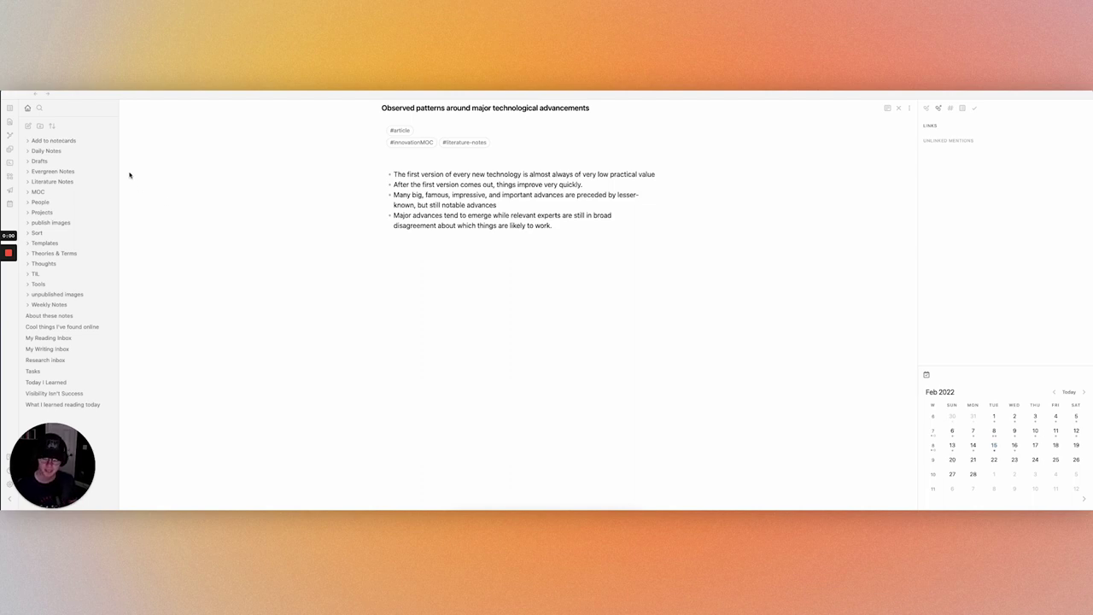
{"action": "left_click", "coordinate": [64, 142]}
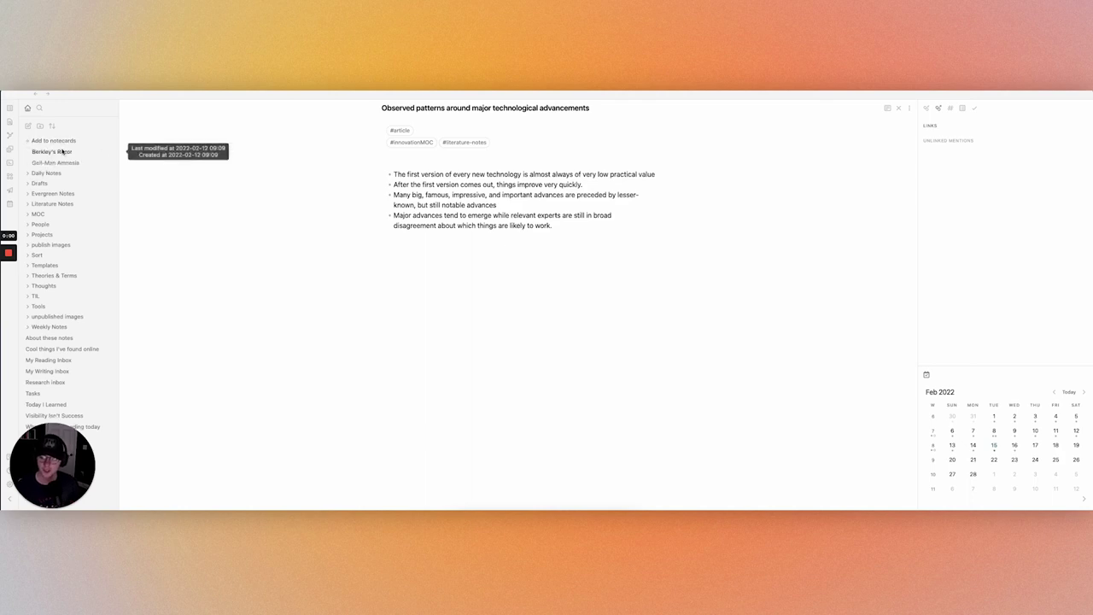
{"action": "left_click", "coordinate": [62, 151]}
{"action": "left_click", "coordinate": [548, 307]}
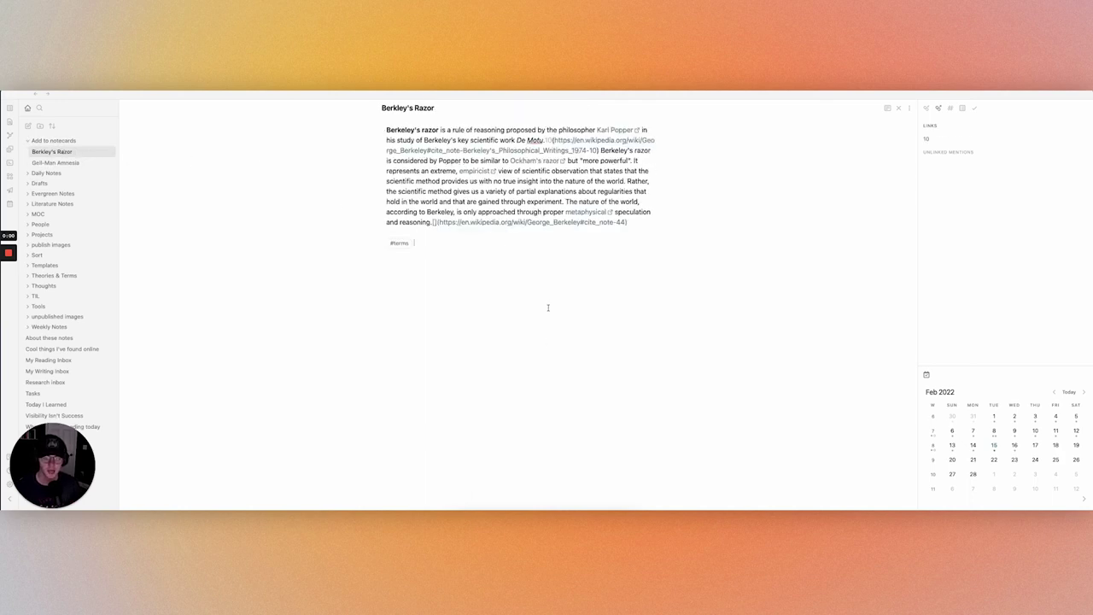
Step: Open the Gell-Man Amnesia note, and view the 02-16-2022 and 02-15-2022 entries in the Daily Notes folder
{"action": "left_click", "coordinate": [68, 162]}
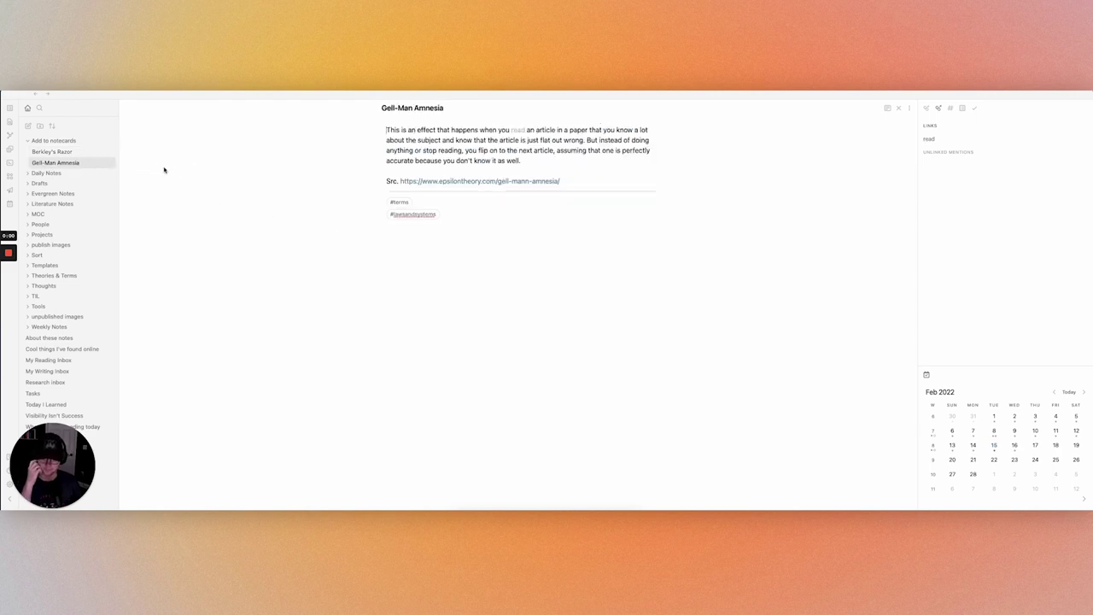
{"action": "left_click", "coordinate": [70, 141]}
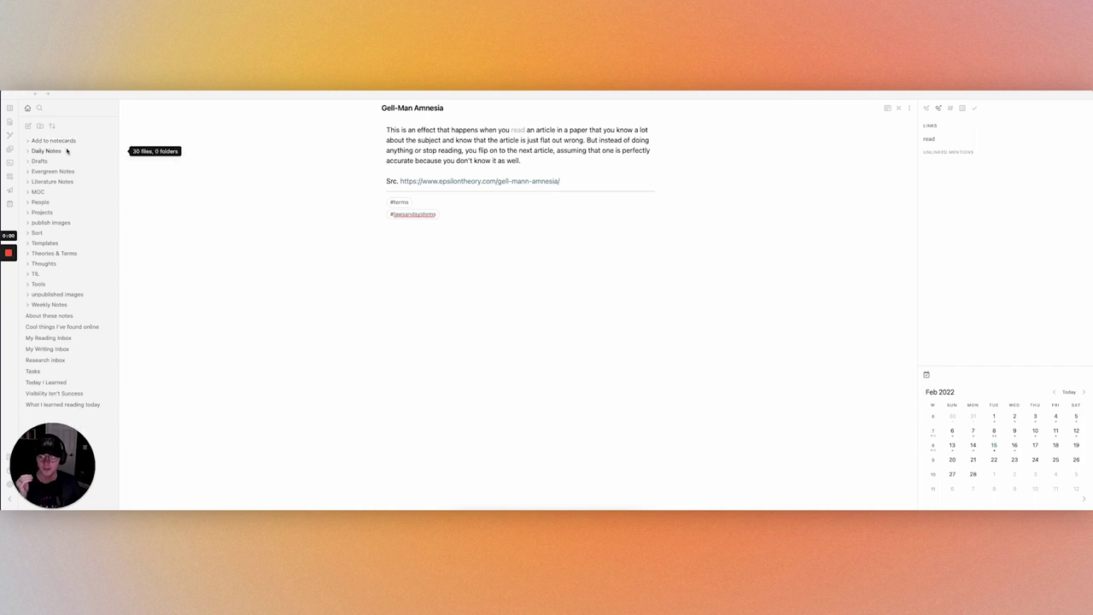
{"action": "left_click", "coordinate": [75, 152]}
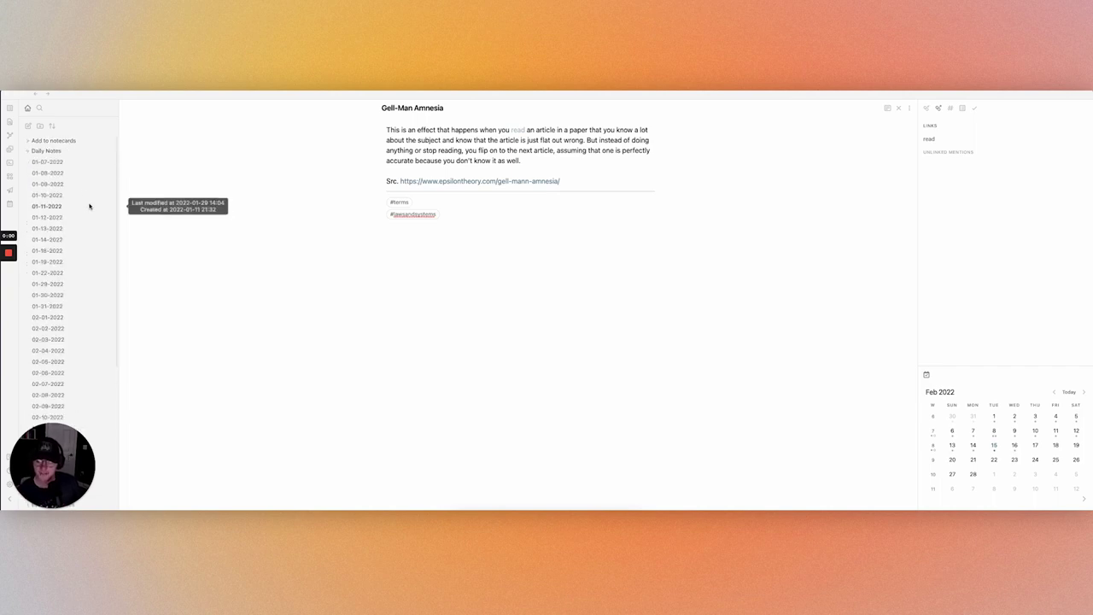
{"action": "scroll", "coordinate": [93, 207], "scroll_direction": "down", "scroll_amount": 5}
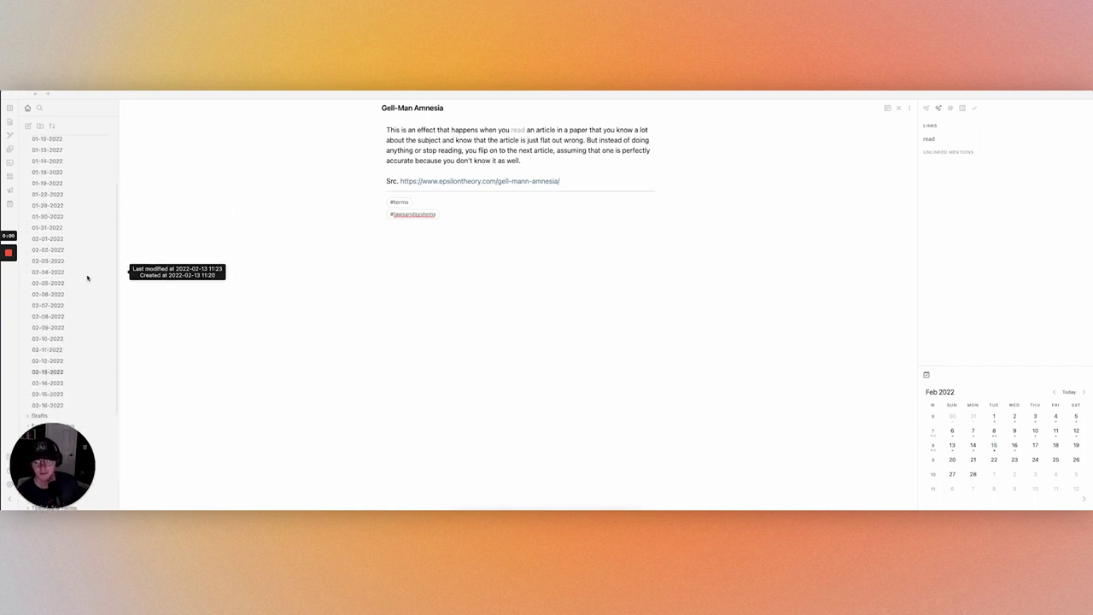
{"action": "scroll", "coordinate": [88, 276], "scroll_direction": "up", "scroll_amount": 1}
{"action": "left_click", "coordinate": [75, 318]}
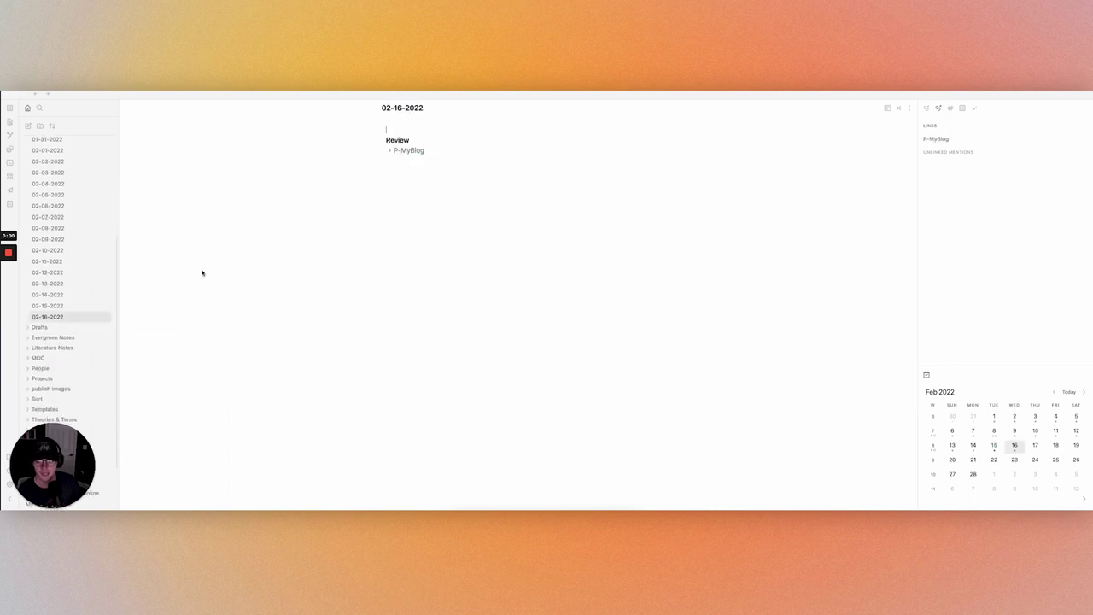
{"action": "left_click", "coordinate": [86, 307]}
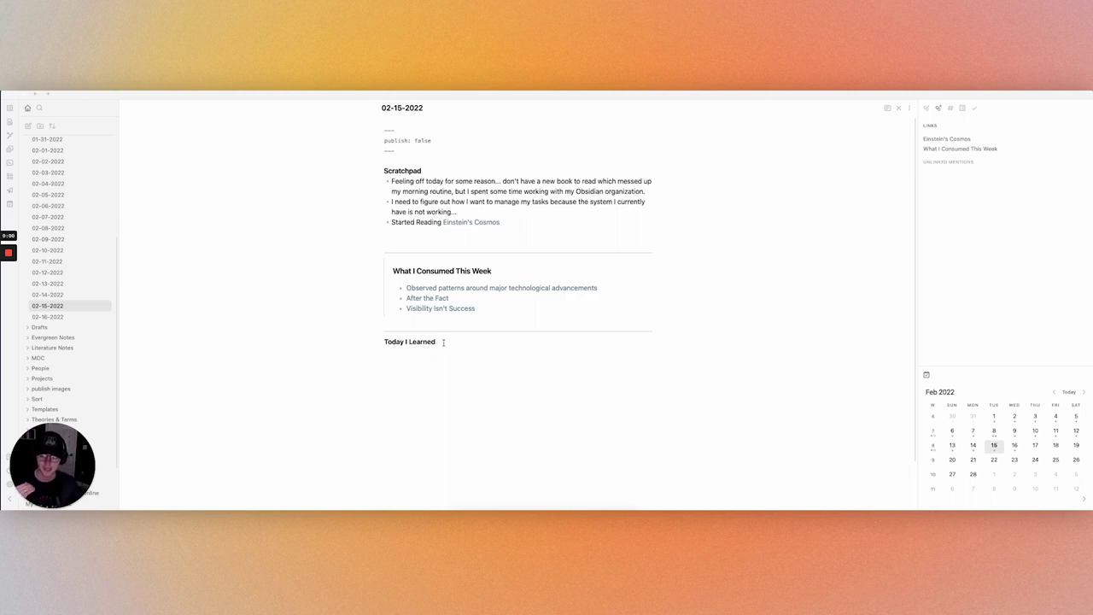
Step: Open the Today I Learned note and collapse the Daily Notes folder
{"action": "scroll", "coordinate": [91, 370], "scroll_direction": "down", "scroll_amount": 3}
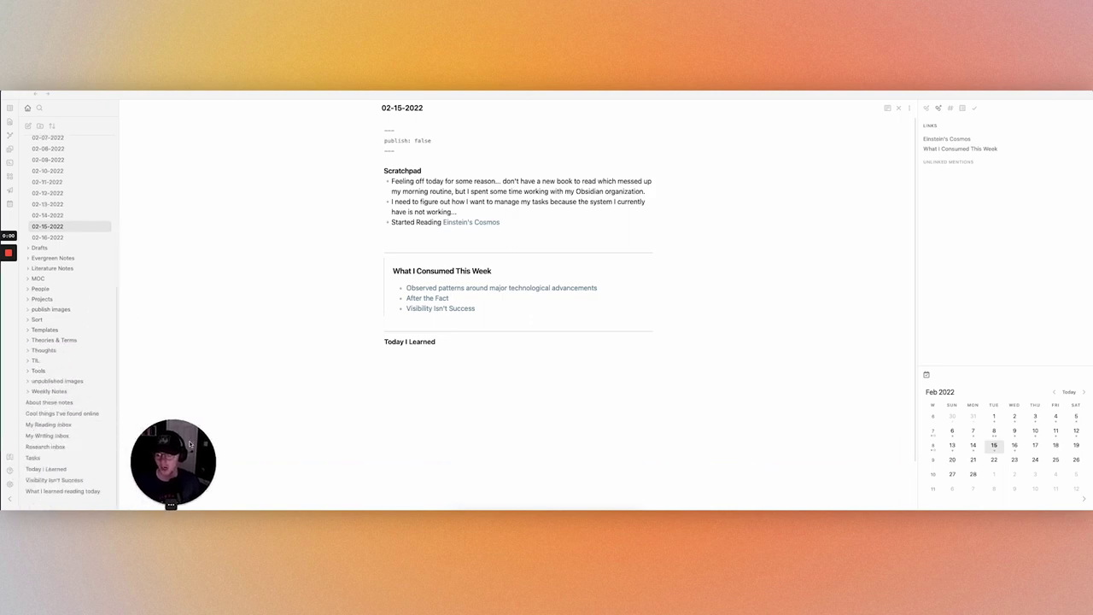
{"action": "left_click", "coordinate": [59, 471]}
{"action": "scroll", "coordinate": [71, 213], "scroll_direction": "up", "scroll_amount": 5}
{"action": "scroll", "coordinate": [68, 197], "scroll_direction": "up", "scroll_amount": 3}
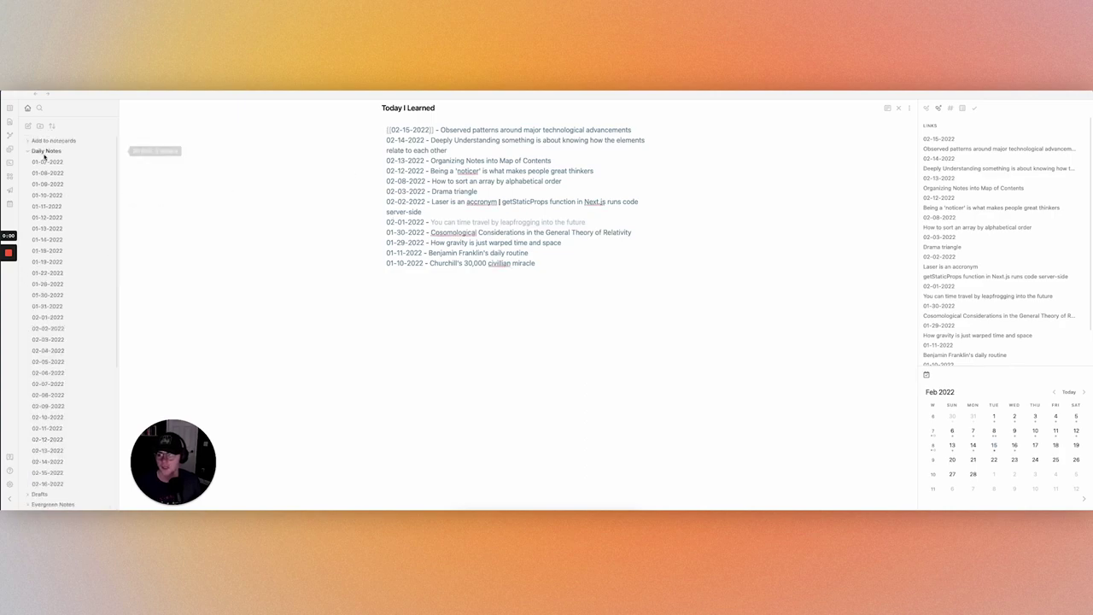
{"action": "left_click", "coordinate": [47, 150]}
Step: View both essays in the Drafts folder, ending on The Science Behind a Record Player, and collapse the folder
{"action": "left_click", "coordinate": [51, 161]}
{"action": "left_click", "coordinate": [68, 171]}
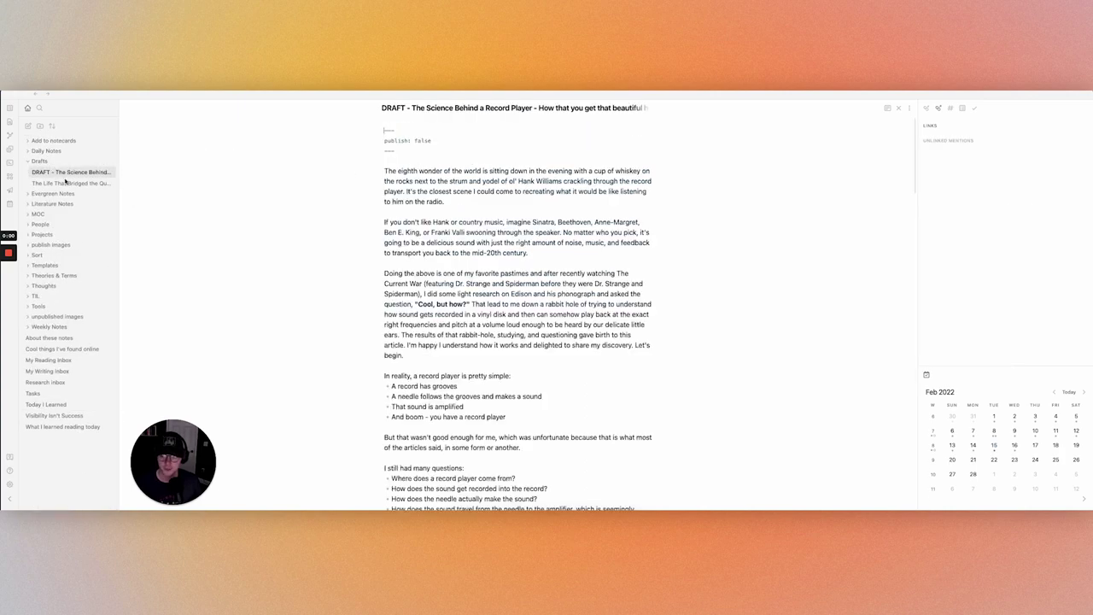
{"action": "left_click", "coordinate": [69, 183]}
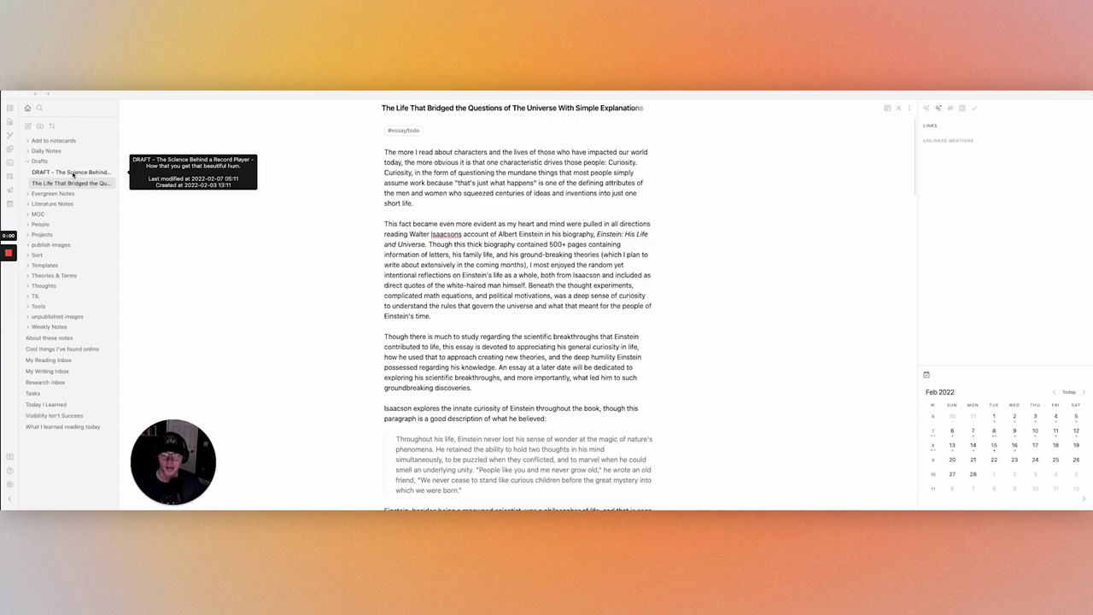
{"action": "left_click", "coordinate": [72, 174]}
{"action": "left_click", "coordinate": [56, 162]}
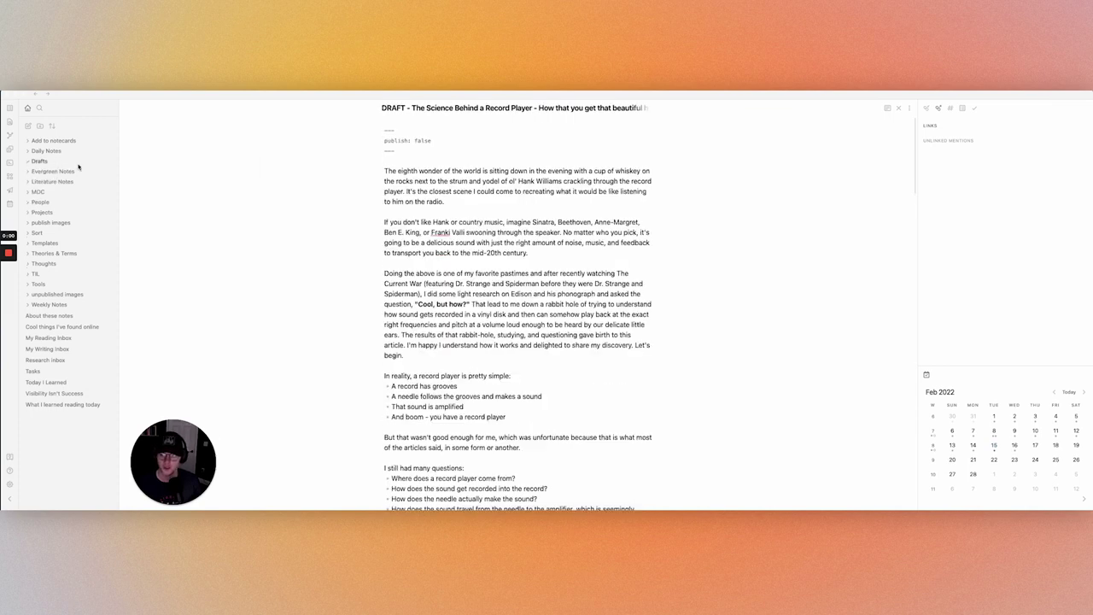
Step: Browse the Evergreen Notes folder and open the note Walt Disney's three-room system to creating ideas
{"action": "left_click", "coordinate": [71, 171]}
{"action": "scroll", "coordinate": [75, 192], "scroll_direction": "down", "scroll_amount": 1}
{"action": "scroll", "coordinate": [76, 191], "scroll_direction": "down", "scroll_amount": 5}
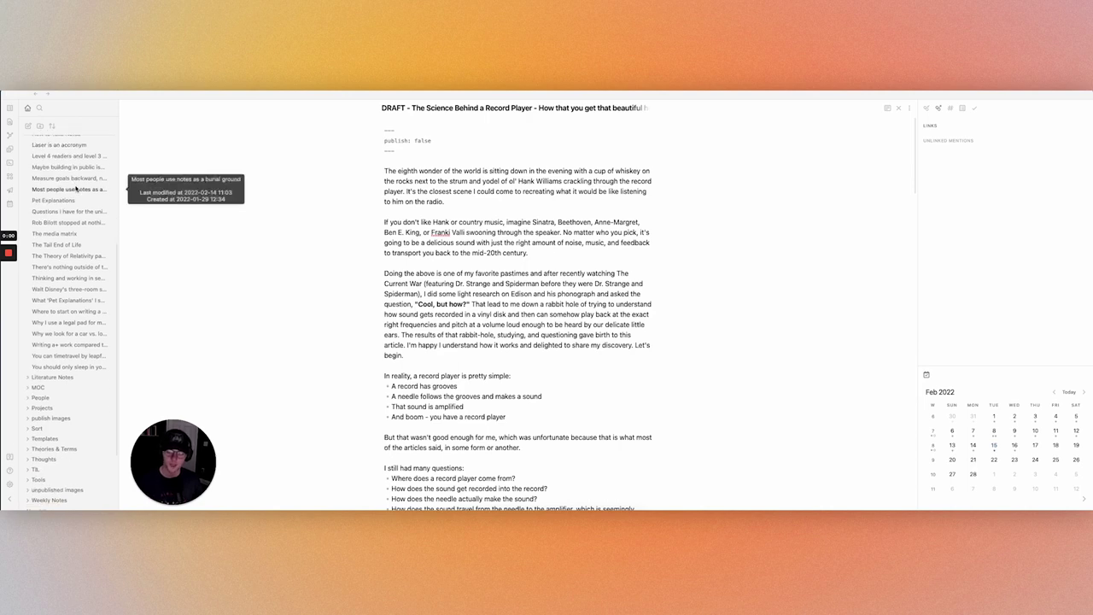
{"action": "scroll", "coordinate": [76, 187], "scroll_direction": "up", "scroll_amount": 5}
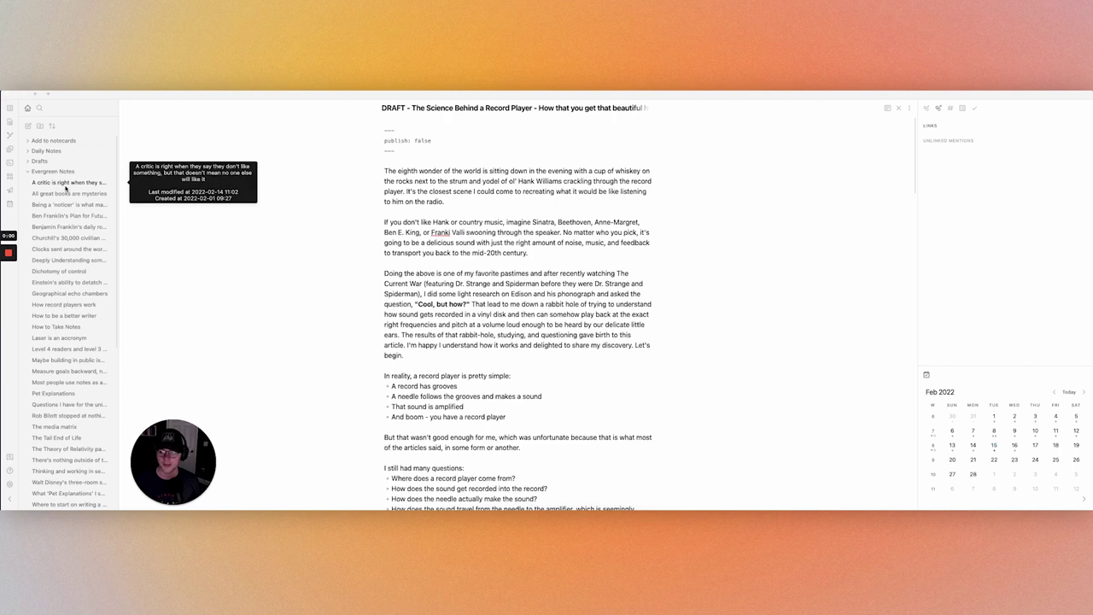
{"action": "left_click", "coordinate": [81, 482]}
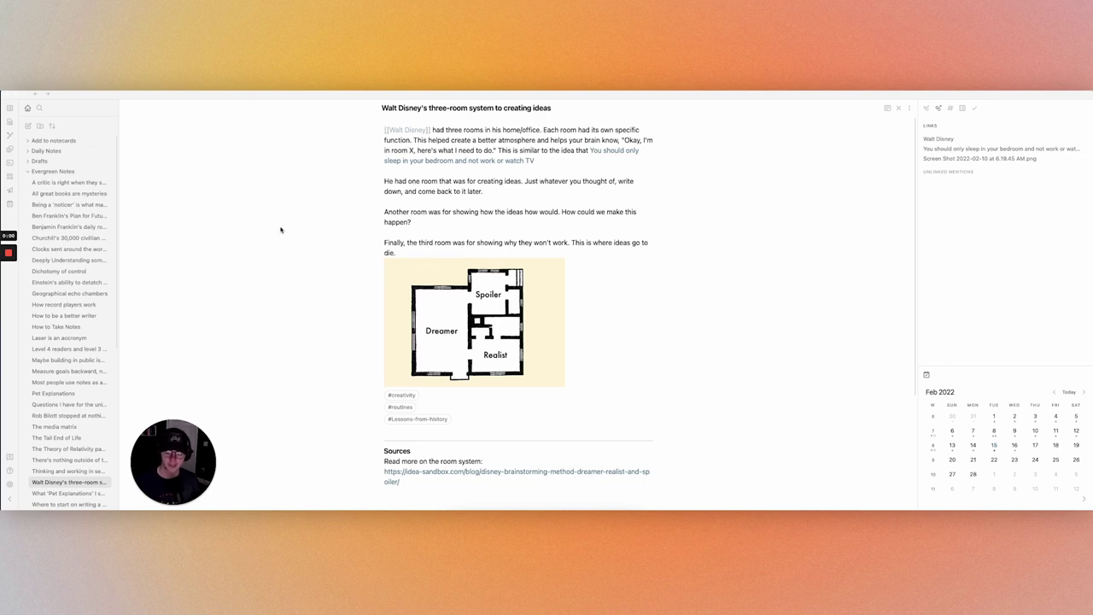
{"action": "scroll", "coordinate": [315, 234], "scroll_direction": "down", "scroll_amount": 1}
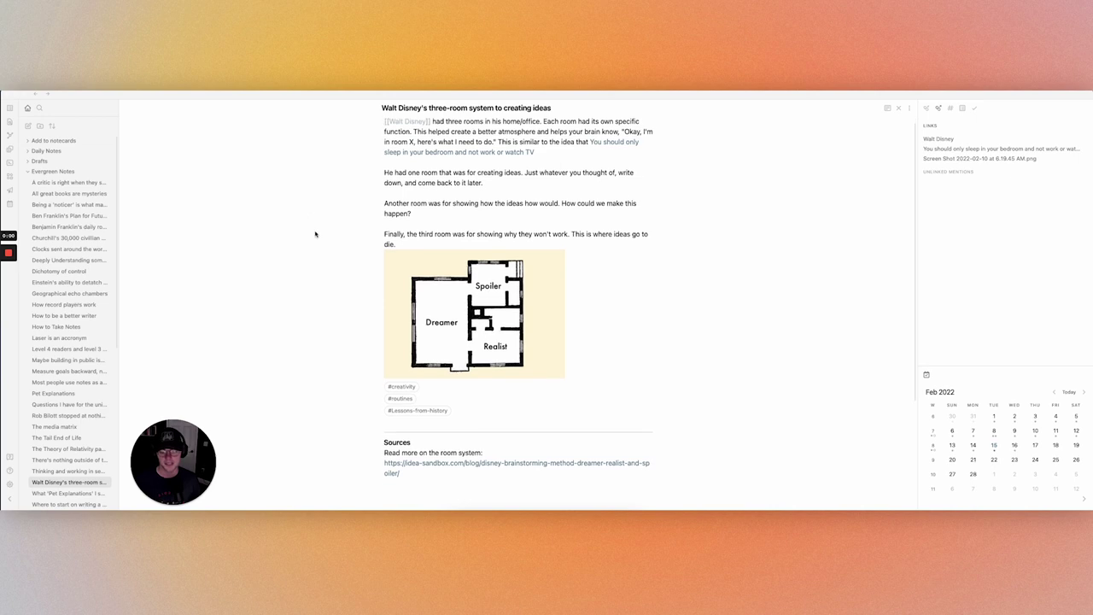
{"action": "scroll", "coordinate": [315, 234], "scroll_direction": "up", "scroll_amount": 1}
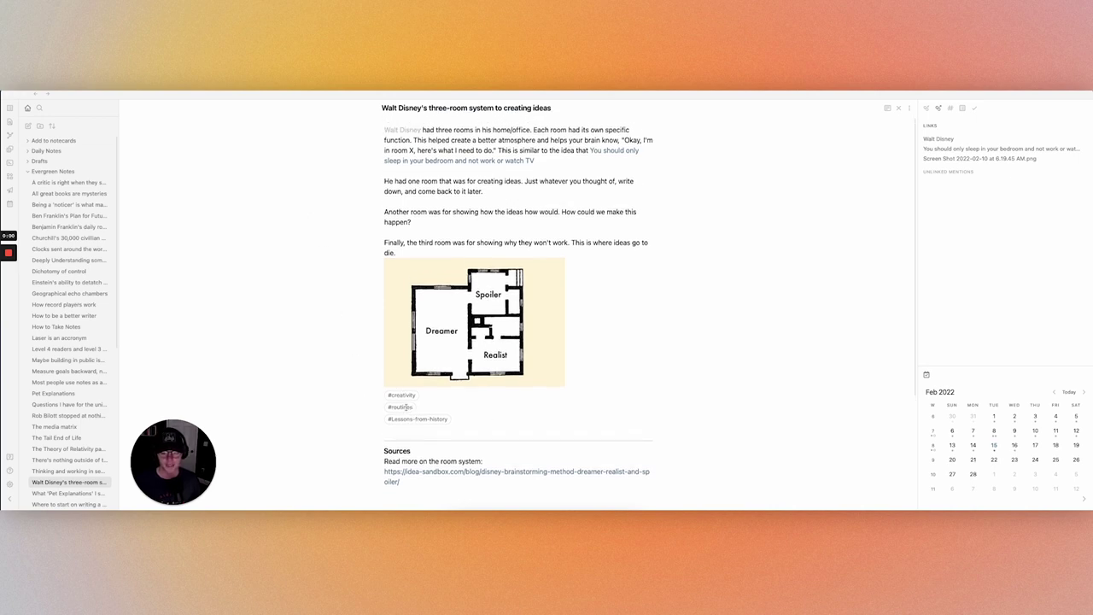
Step: Search the vault by the note's #creativity tag, open the matching Einstein note, and highlight its title
{"action": "left_click", "coordinate": [403, 395]}
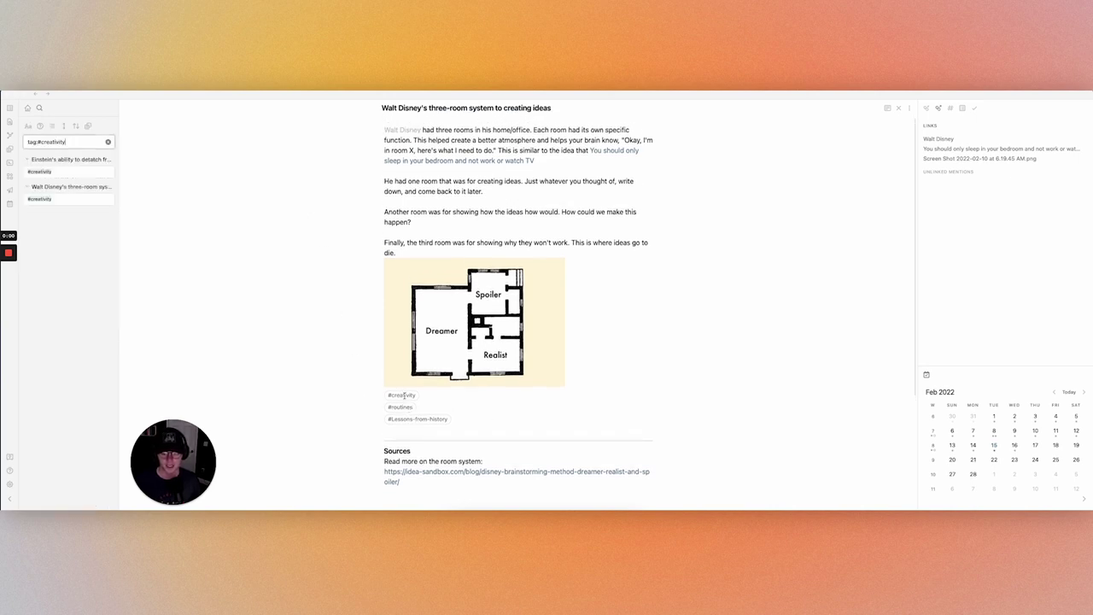
{"action": "left_click", "coordinate": [89, 161]}
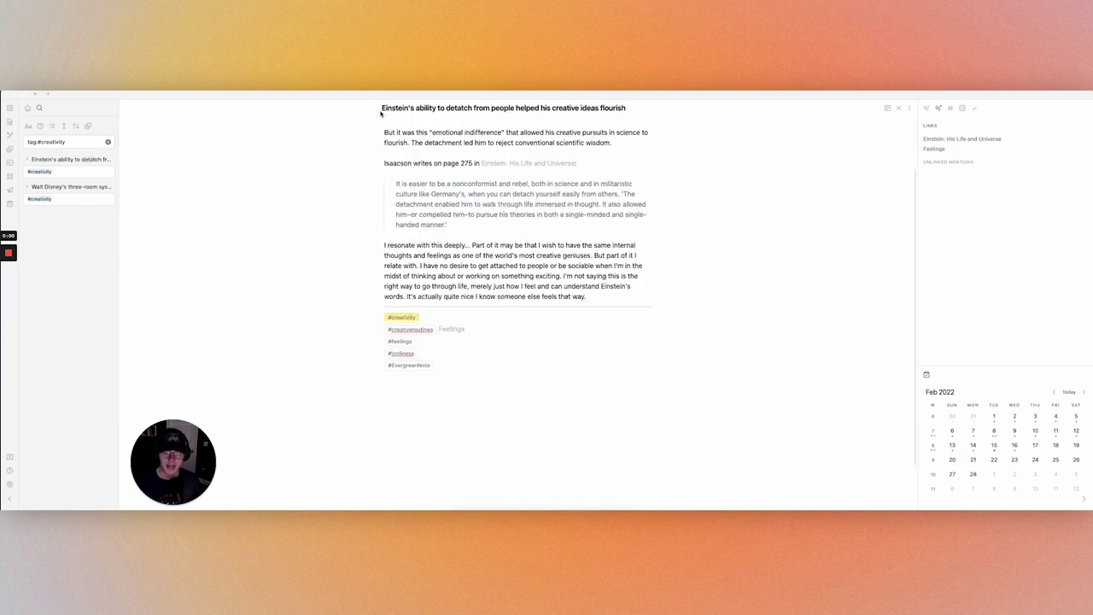
{"action": "left_click_drag", "start_coordinate": [381, 113], "coordinate": [639, 108]}
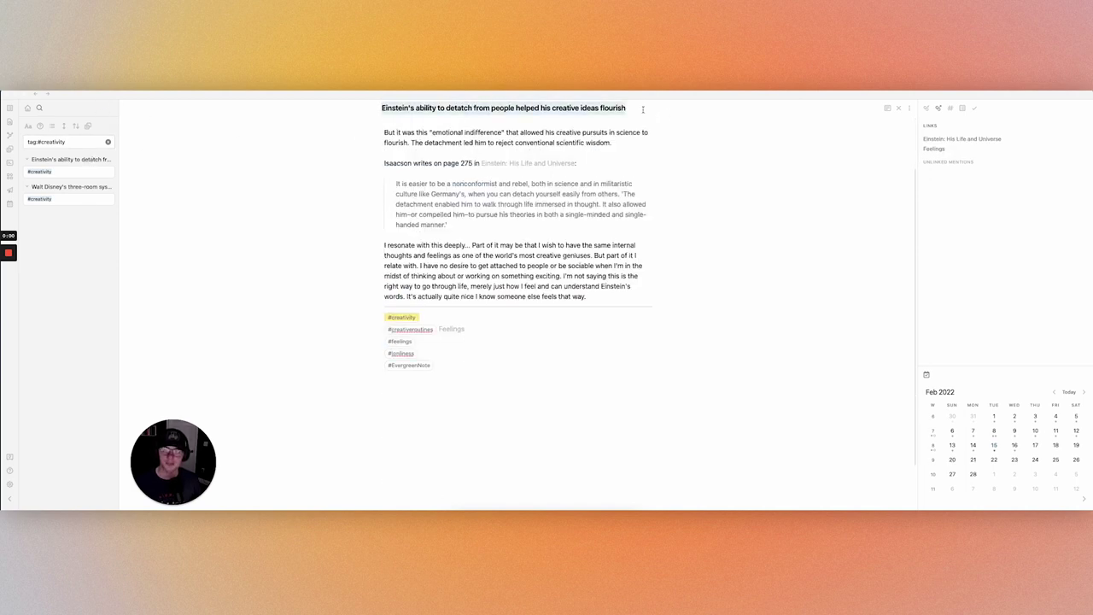
{"action": "left_click", "coordinate": [635, 110]}
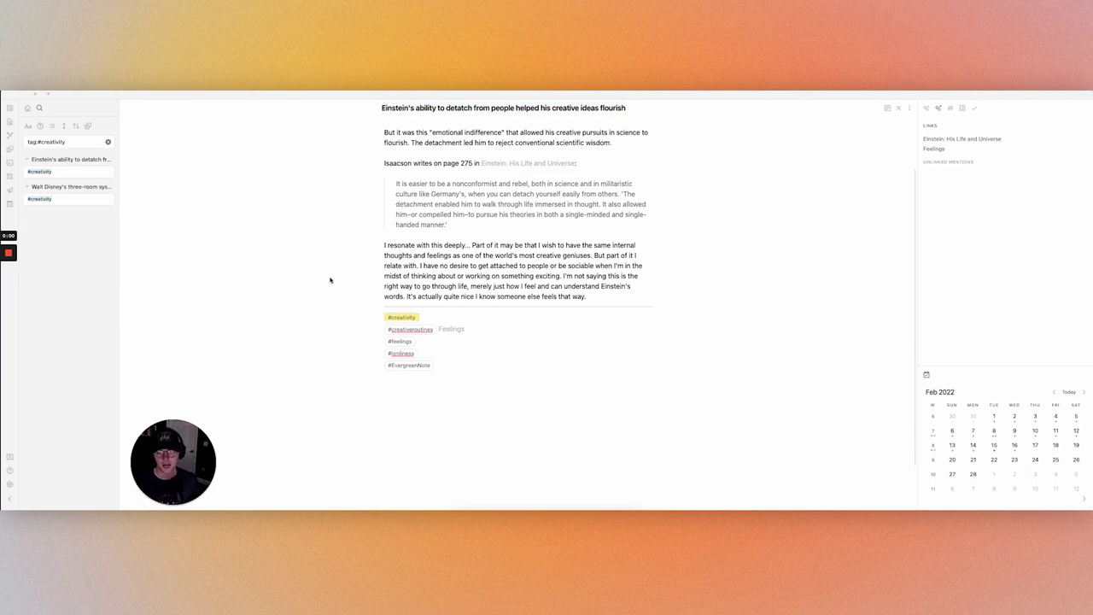
Step: Return to the folder tree, collapse Evergreen Notes, and open "Observed patterns around major technological advancements" from the Articles subfolder of Literature Notes
{"action": "left_click", "coordinate": [28, 107]}
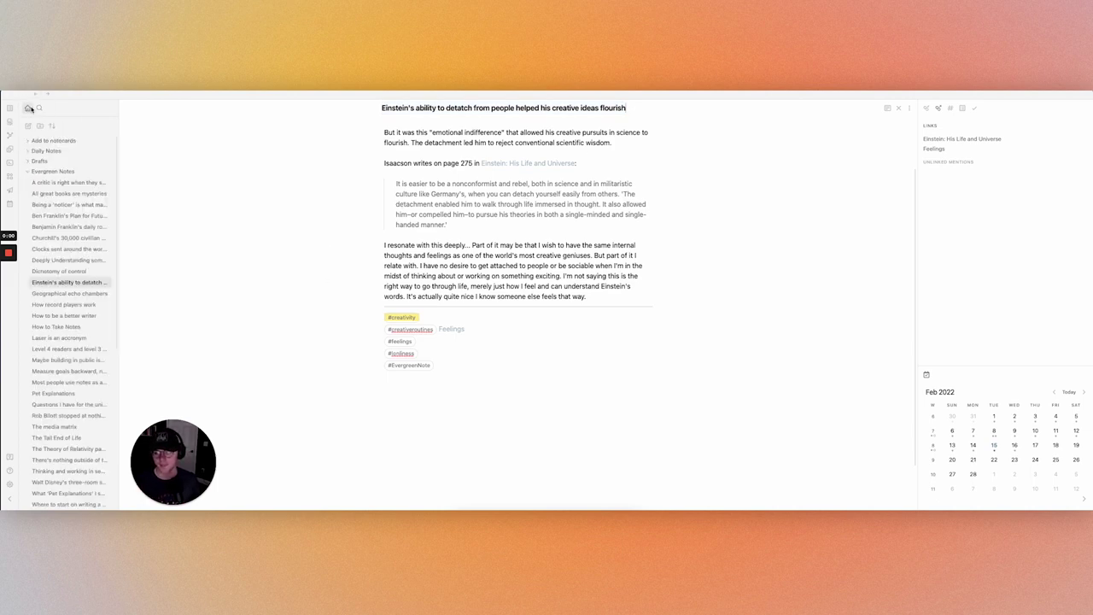
{"action": "left_click", "coordinate": [51, 171]}
{"action": "left_click", "coordinate": [58, 182]}
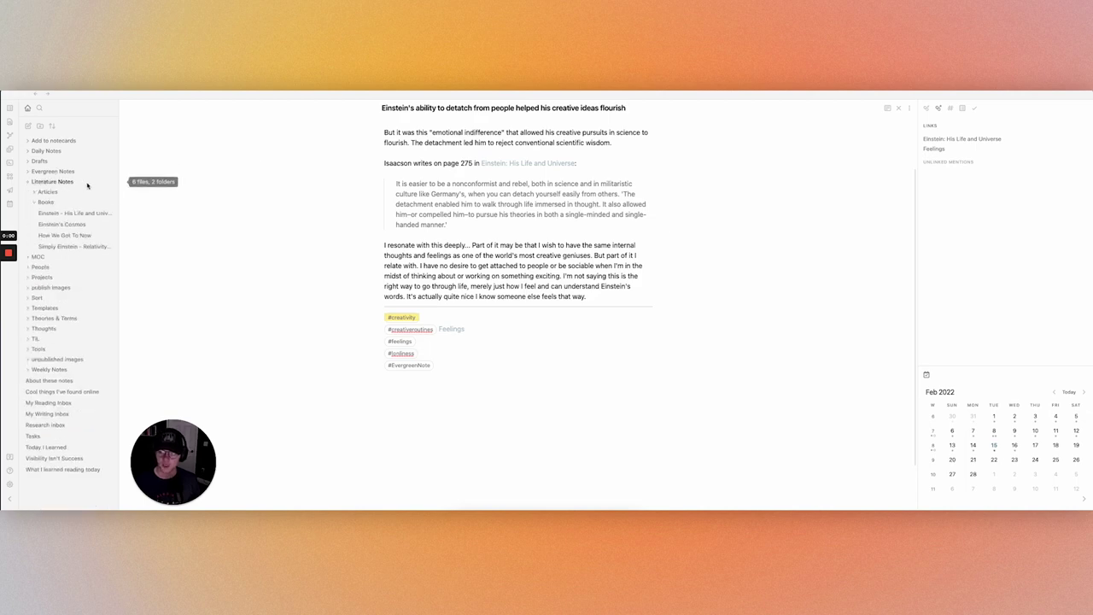
{"action": "left_click", "coordinate": [51, 202]}
{"action": "left_click", "coordinate": [59, 202]}
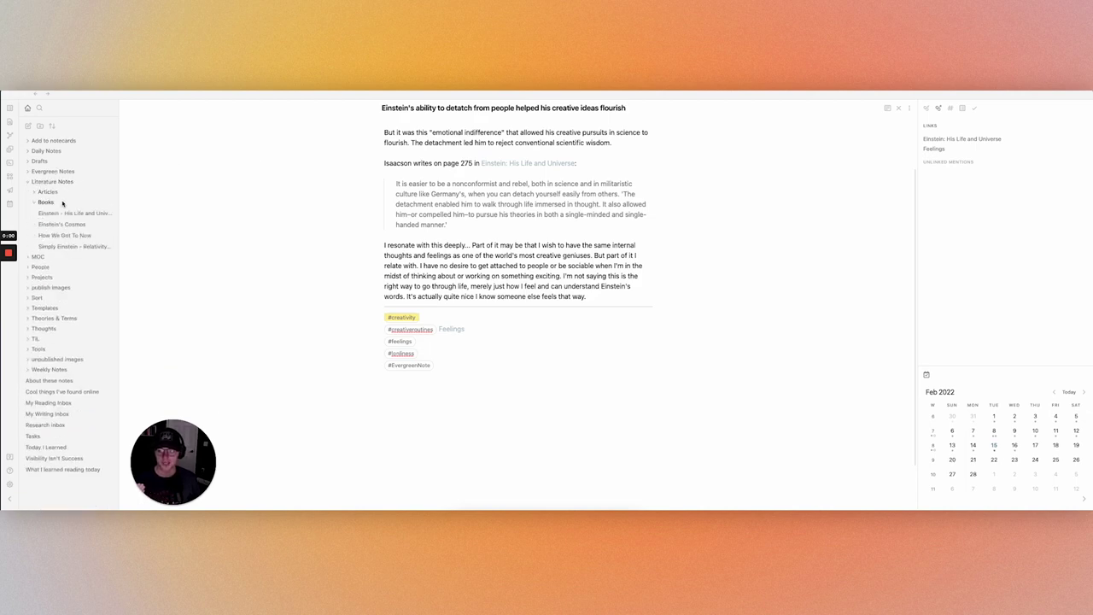
{"action": "left_click", "coordinate": [62, 203]}
{"action": "left_click", "coordinate": [48, 192]}
{"action": "left_click", "coordinate": [76, 214]}
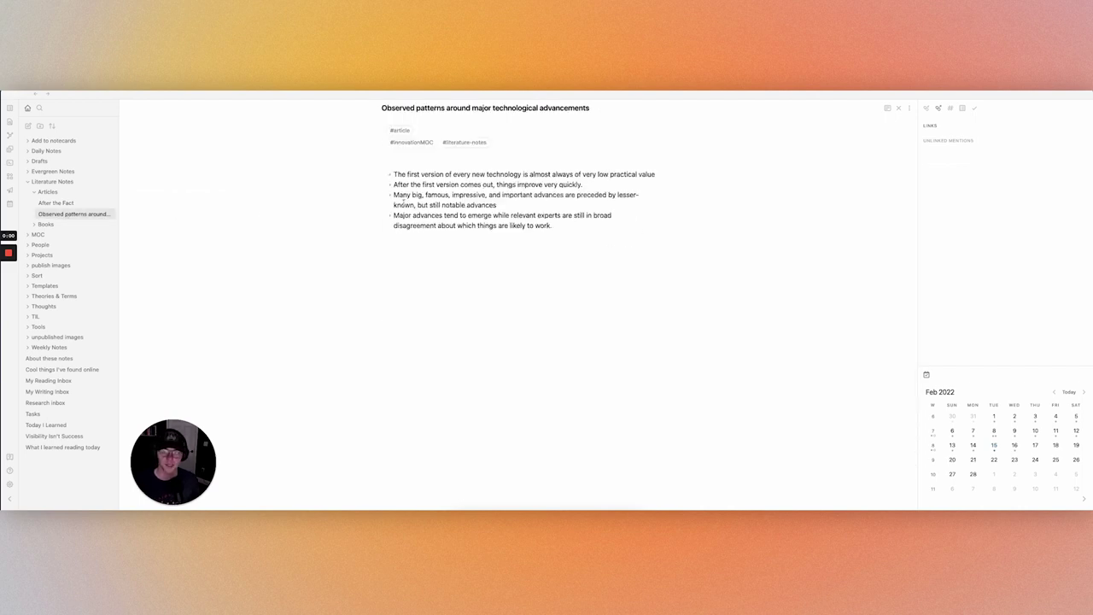
Step: Highlight the article note's title and its bullet points, and collapse the Literature Notes folder
{"action": "left_click_drag", "start_coordinate": [381, 109], "coordinate": [600, 114]}
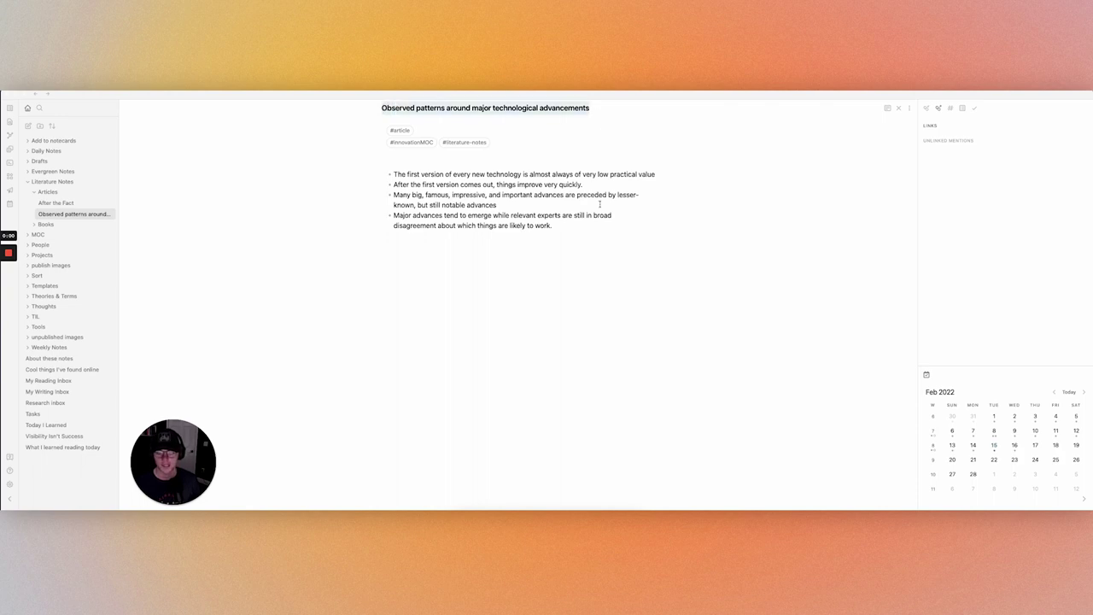
{"action": "left_click_drag", "start_coordinate": [567, 227], "coordinate": [320, 190]}
{"action": "left_click", "coordinate": [63, 181]}
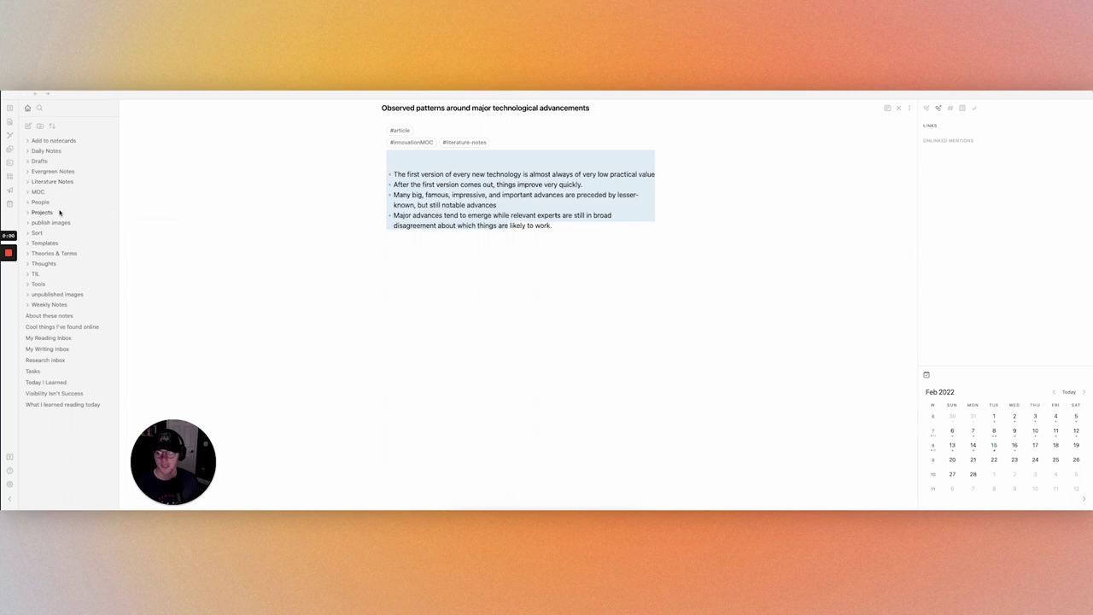
Step: Expand the MOC folder and look through its maps of content, including Creativity MOC, ending on Wealth - Money MOC
{"action": "left_click", "coordinate": [66, 194]}
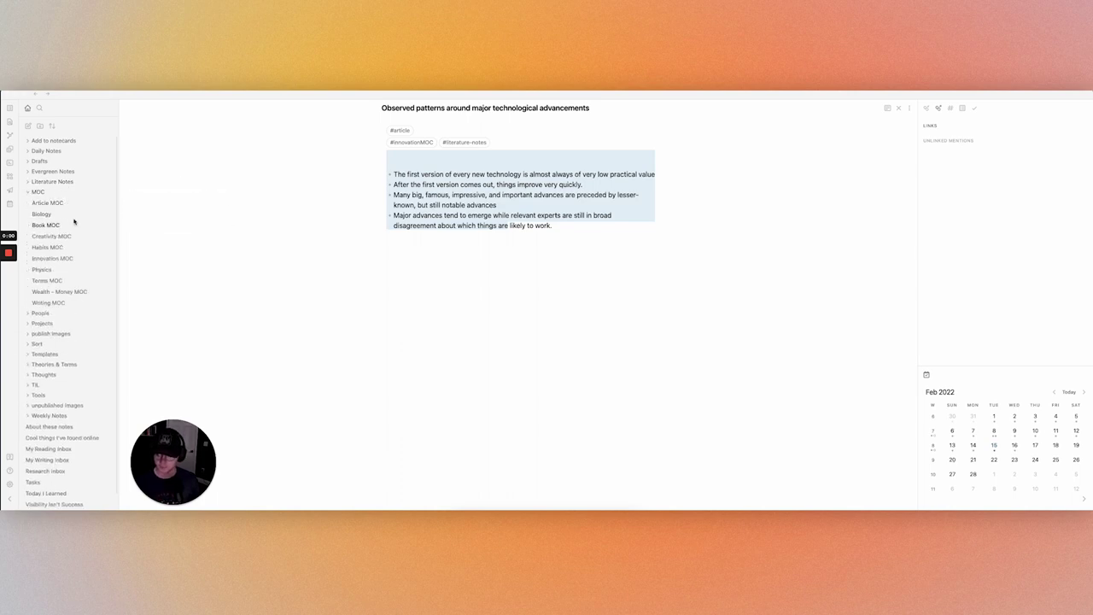
{"action": "left_click", "coordinate": [67, 247]}
{"action": "left_click", "coordinate": [70, 237]}
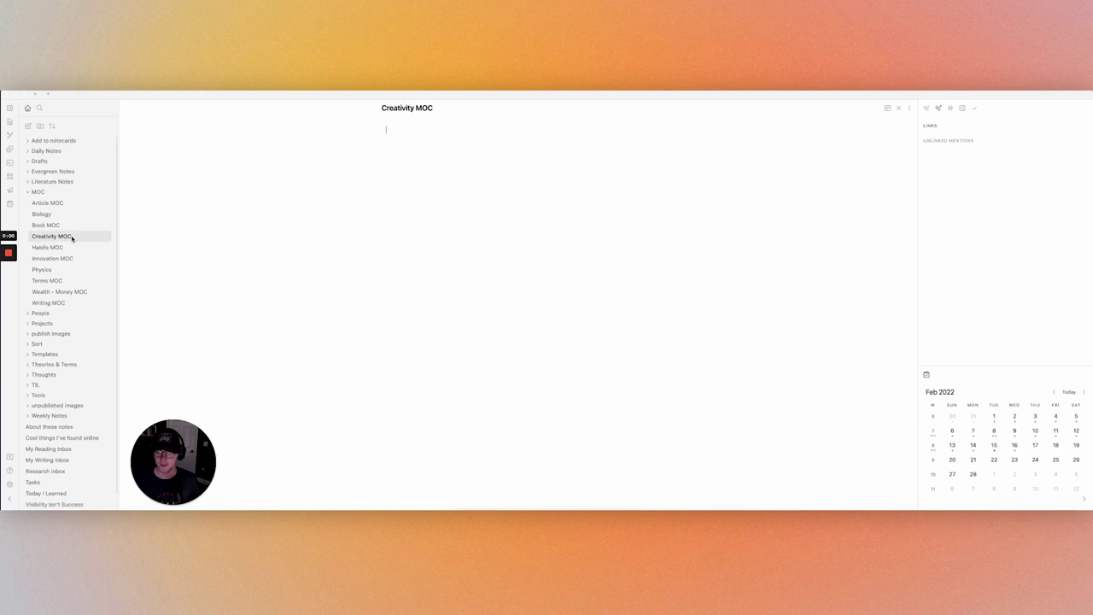
{"action": "left_click", "coordinate": [72, 280]}
{"action": "left_click", "coordinate": [75, 291]}
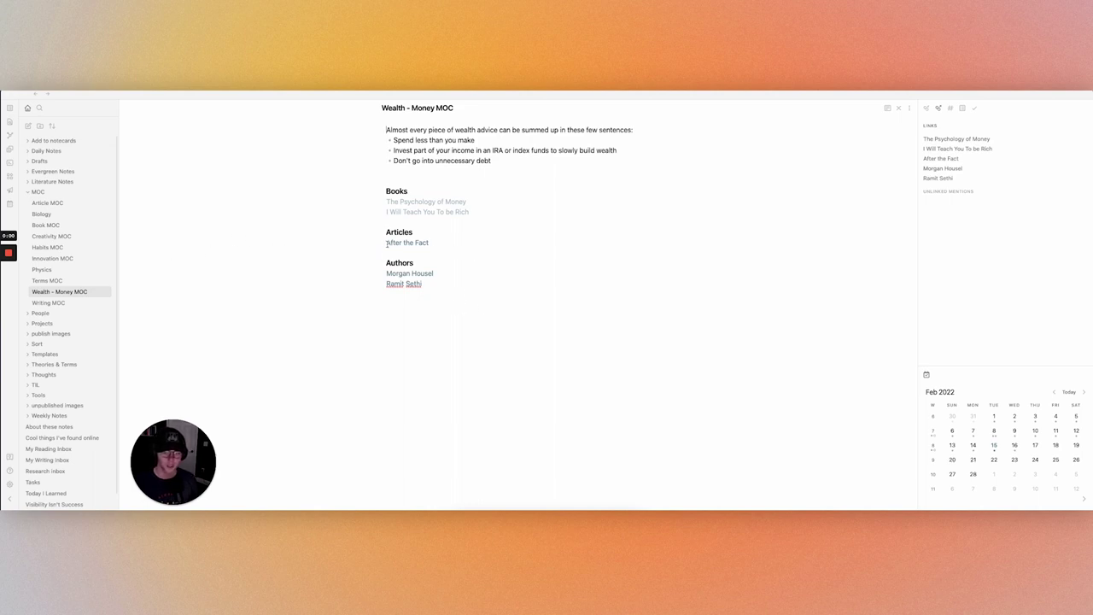
Step: Highlight the After the Fact link, the Books section and the "Spend less than you make" bullet in Wealth - Money MOC
{"action": "left_click_drag", "start_coordinate": [387, 243], "coordinate": [464, 242]}
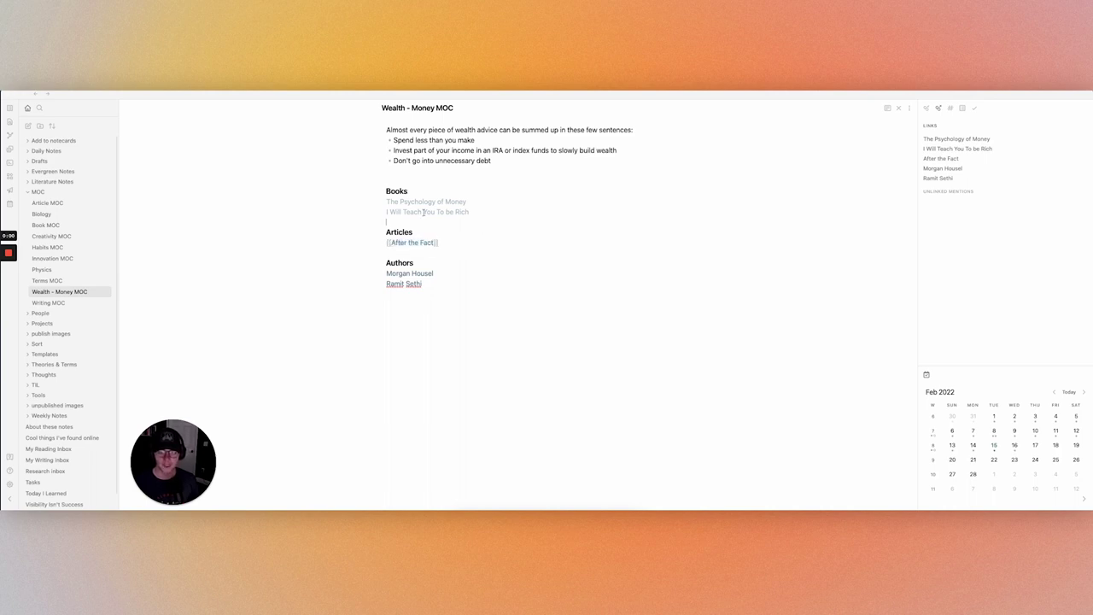
{"action": "left_click_drag", "start_coordinate": [483, 224], "coordinate": [349, 193]}
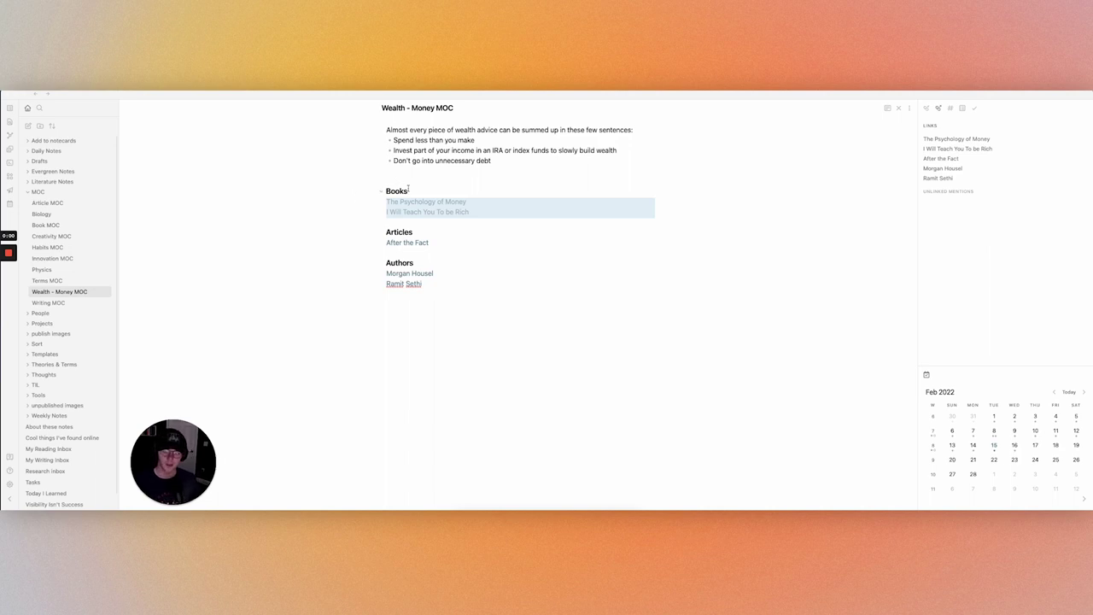
{"action": "double_click", "coordinate": [409, 190]}
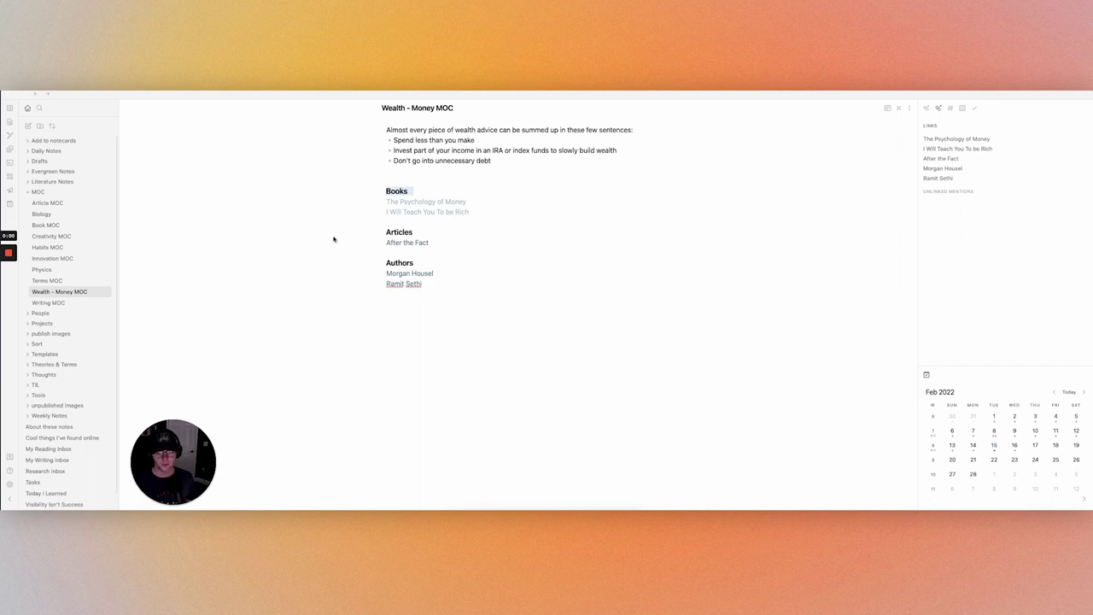
{"action": "left_click", "coordinate": [559, 305]}
{"action": "key", "text": "shift+Home"}
{"action": "type", "text": "[["}
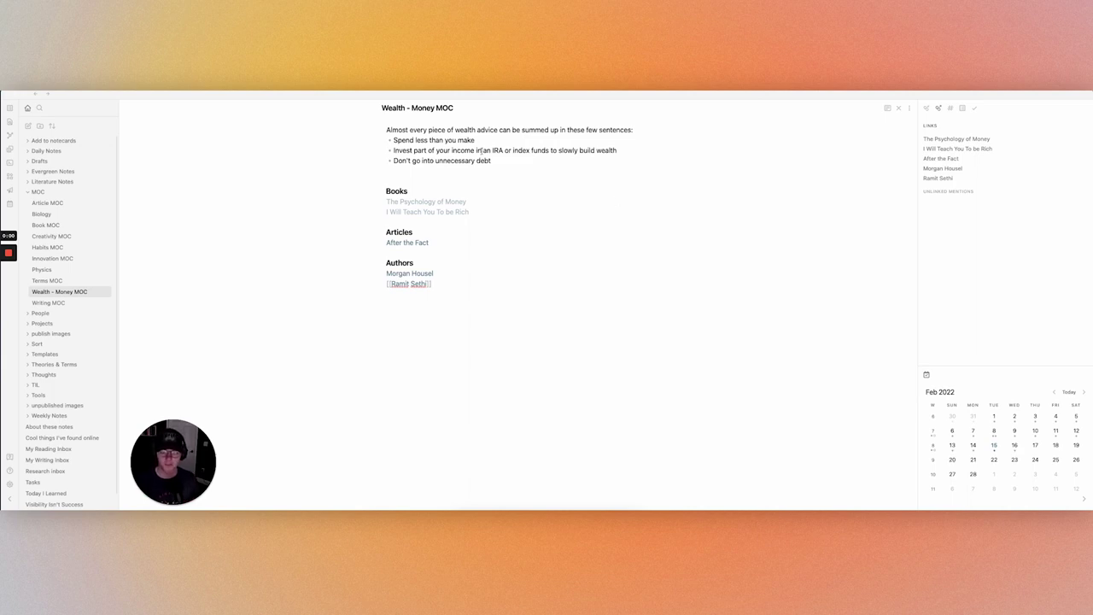
{"action": "left_click_drag", "start_coordinate": [478, 140], "coordinate": [391, 140]}
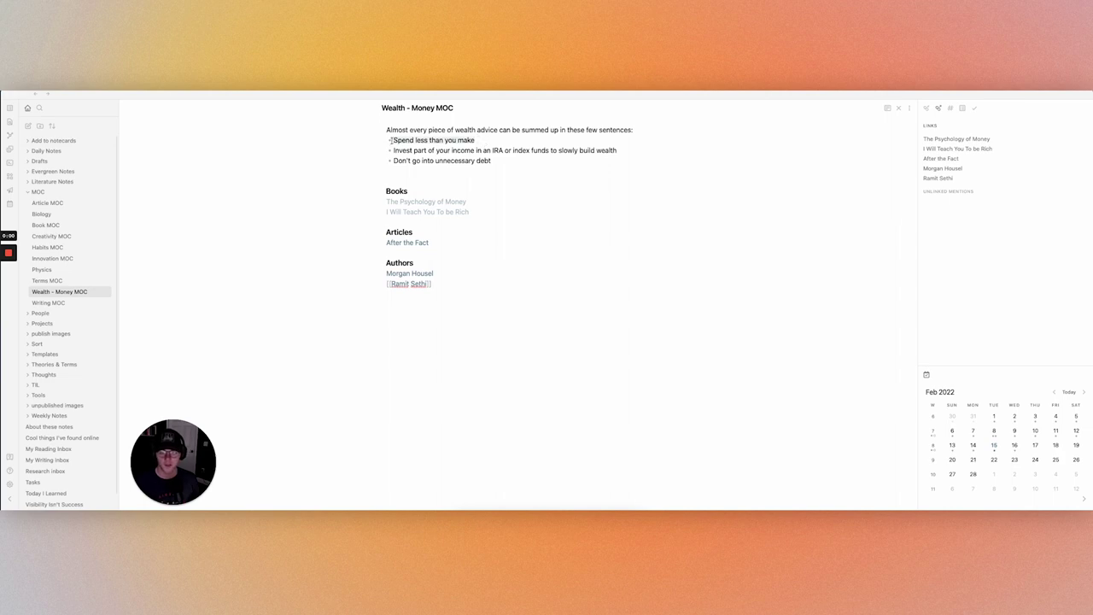
{"action": "left_click", "coordinate": [485, 142]}
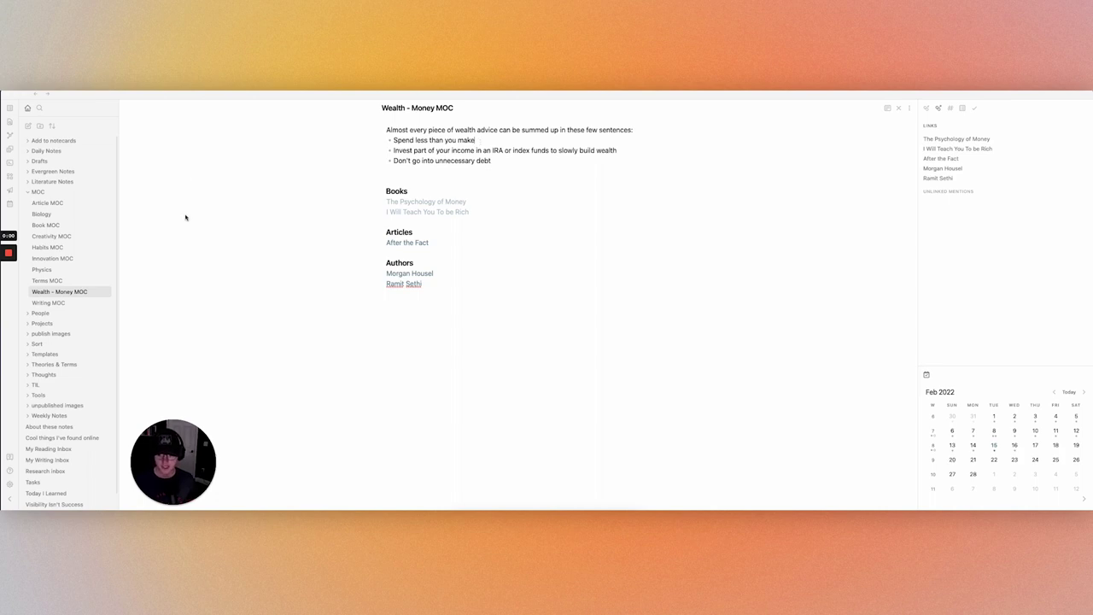
Step: Collapse the MOC folder, expand the People folder and open the Tim Urban note
{"action": "left_click", "coordinate": [51, 192]}
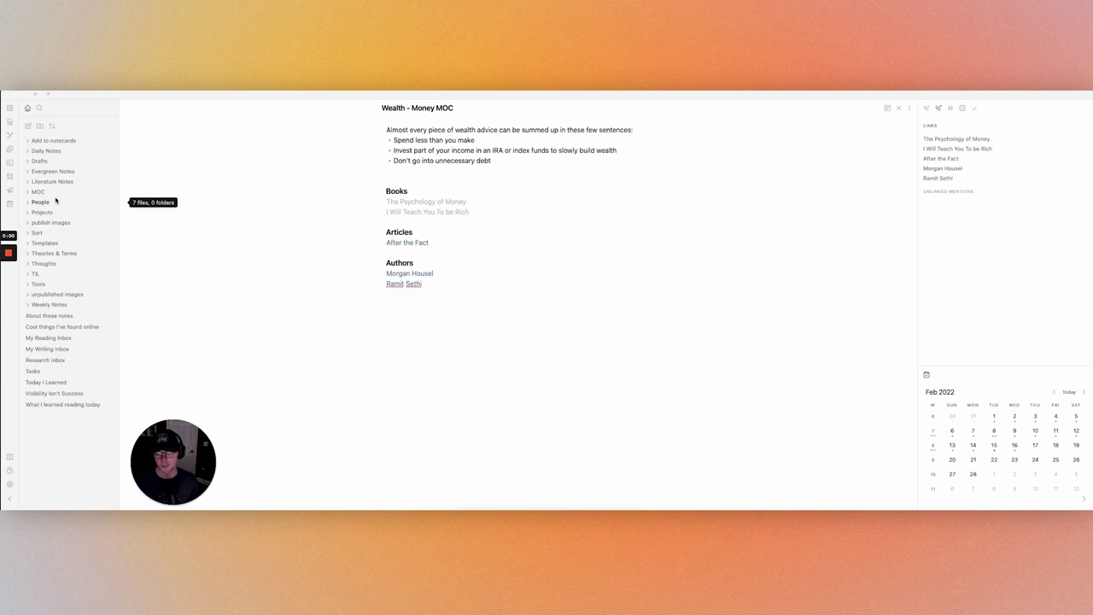
{"action": "left_click", "coordinate": [56, 203]}
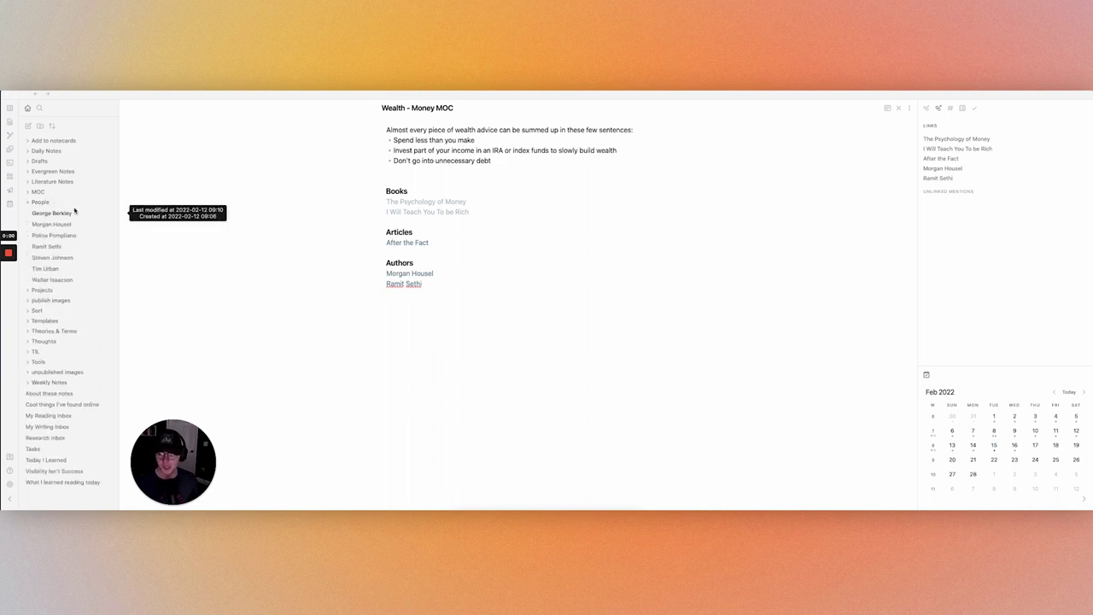
{"action": "left_click", "coordinate": [74, 270]}
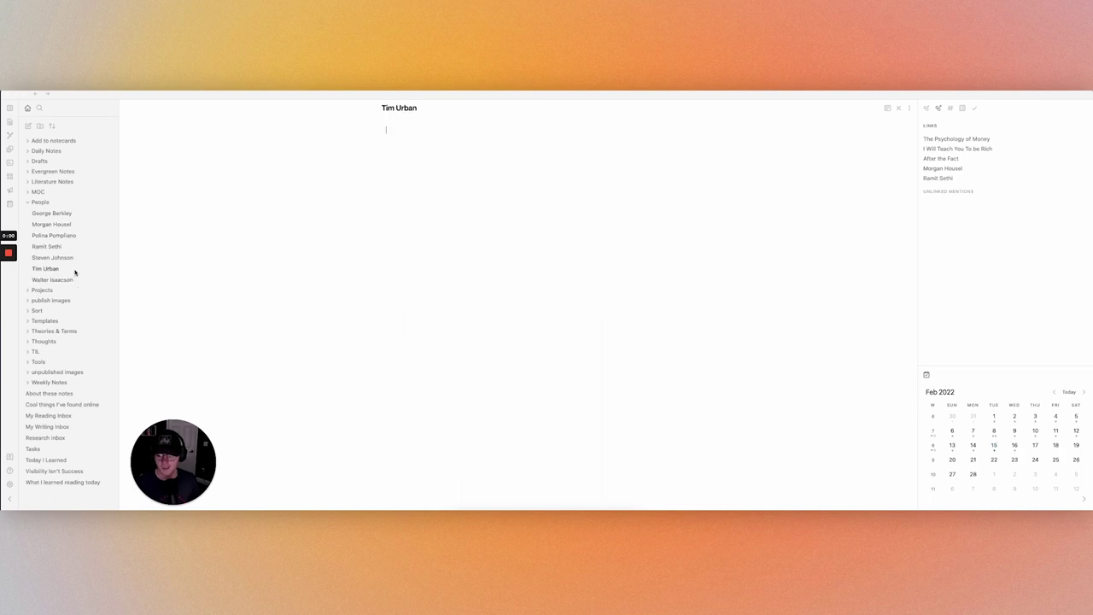
Step: Open the backlinks of the Tim Urban note, look through the linked mentions, and close the backlinks pane
{"action": "left_click", "coordinate": [909, 108]}
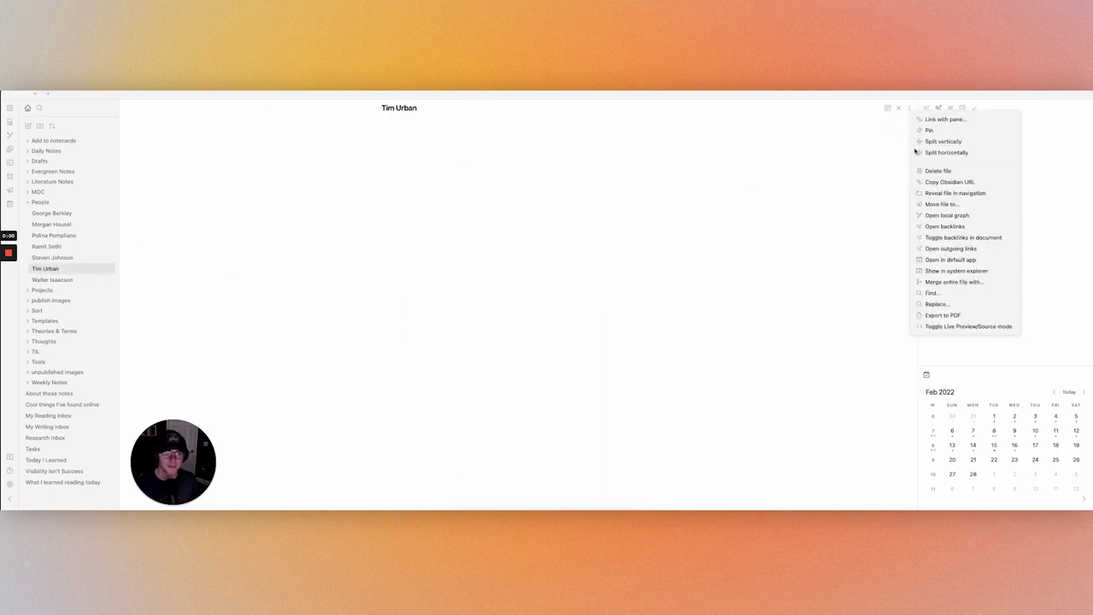
{"action": "left_click", "coordinate": [940, 227]}
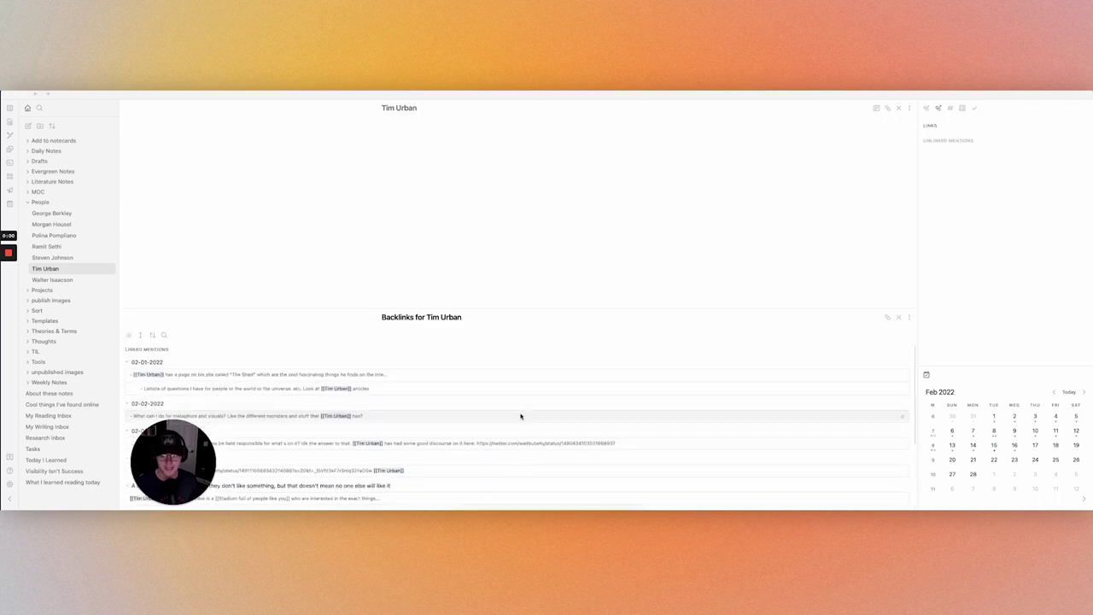
{"action": "scroll", "coordinate": [521, 416], "scroll_direction": "down", "scroll_amount": 3}
{"action": "scroll", "coordinate": [520, 416], "scroll_direction": "up", "scroll_amount": 3}
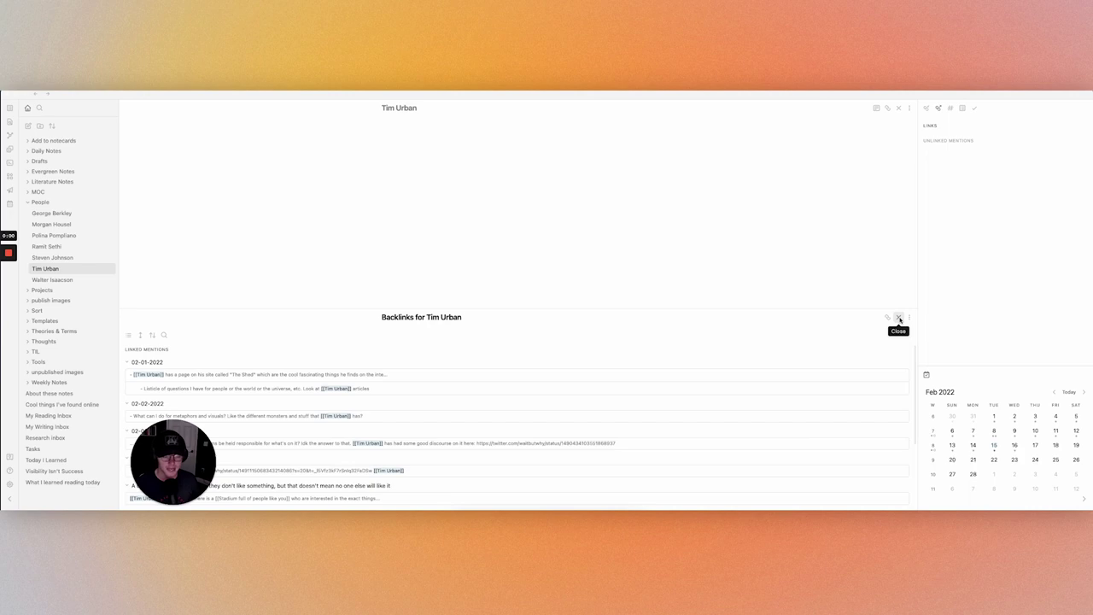
{"action": "left_click", "coordinate": [899, 318]}
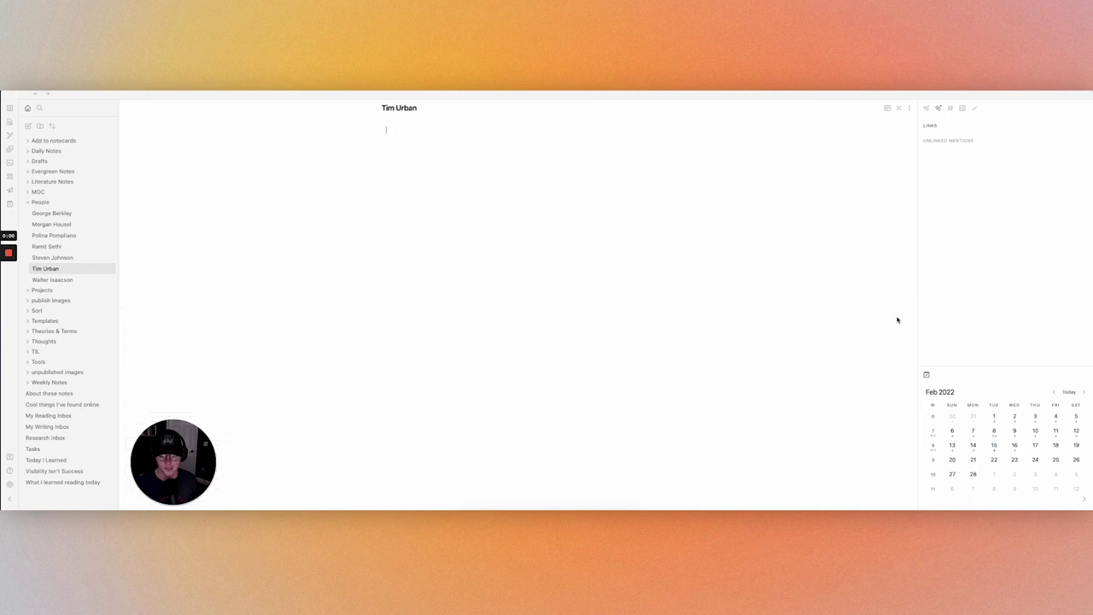
Step: Collapse the People folder and look briefly inside the Projects and publish images folders, leaving both collapsed
{"action": "left_click", "coordinate": [77, 202]}
{"action": "left_click", "coordinate": [65, 212]}
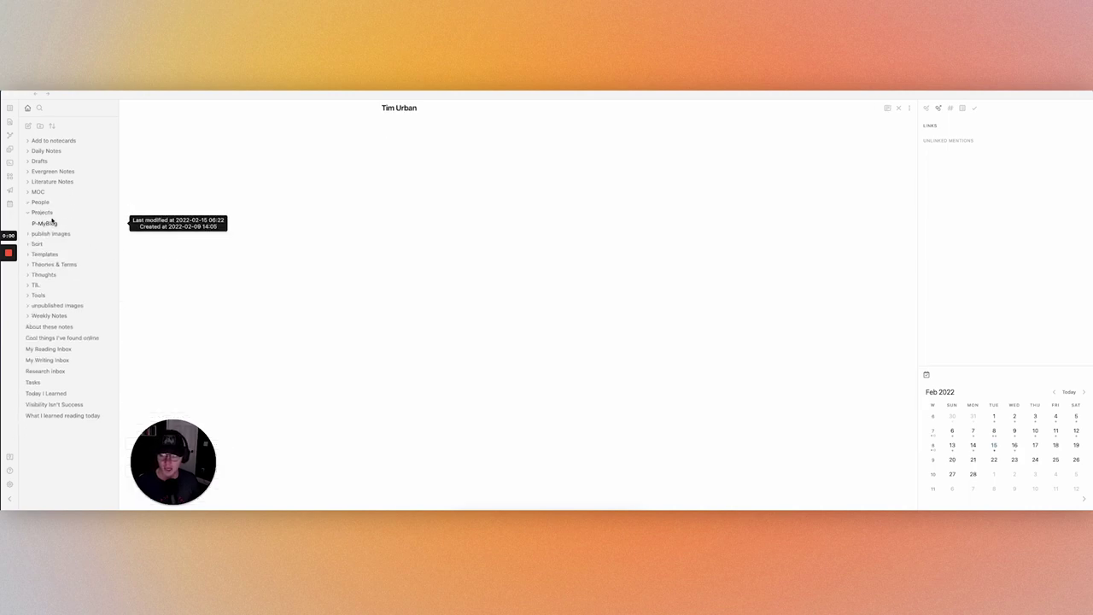
{"action": "left_click", "coordinate": [60, 213]}
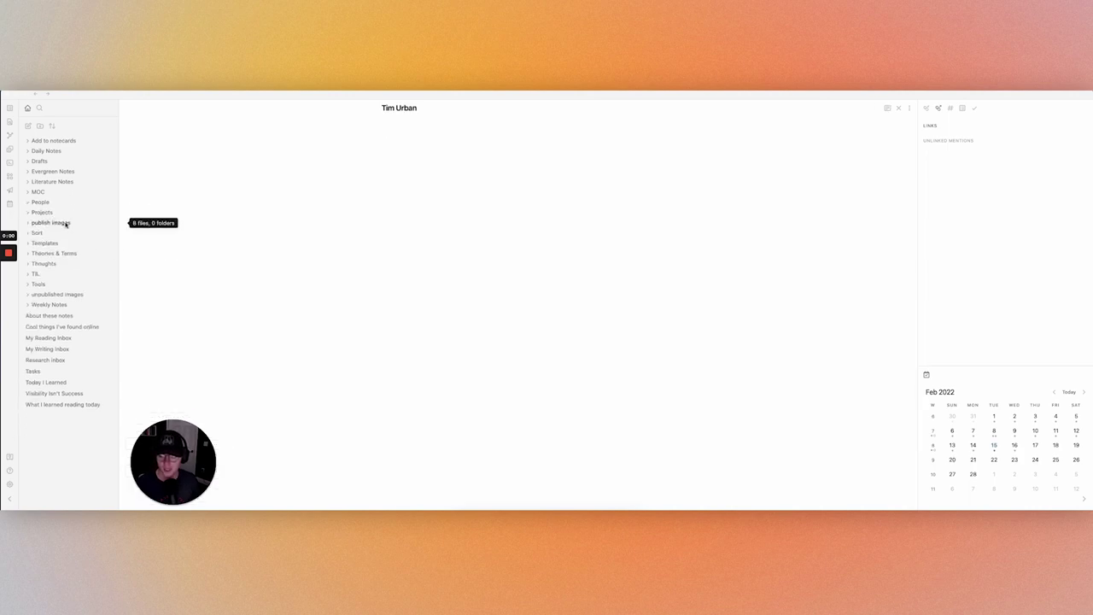
{"action": "left_click", "coordinate": [79, 223]}
{"action": "left_click", "coordinate": [60, 223]}
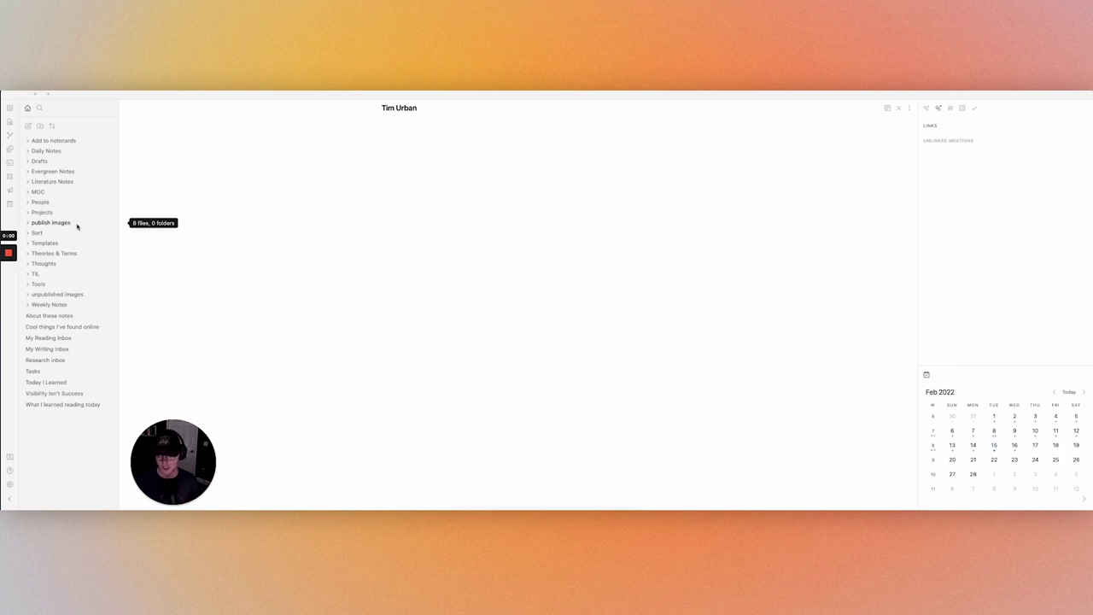
Step: Expand the Sort folder, look over its list of unsorted notes, and collapse it
{"action": "left_click", "coordinate": [39, 232]}
{"action": "left_click", "coordinate": [41, 232]}
{"action": "left_click", "coordinate": [41, 232]}
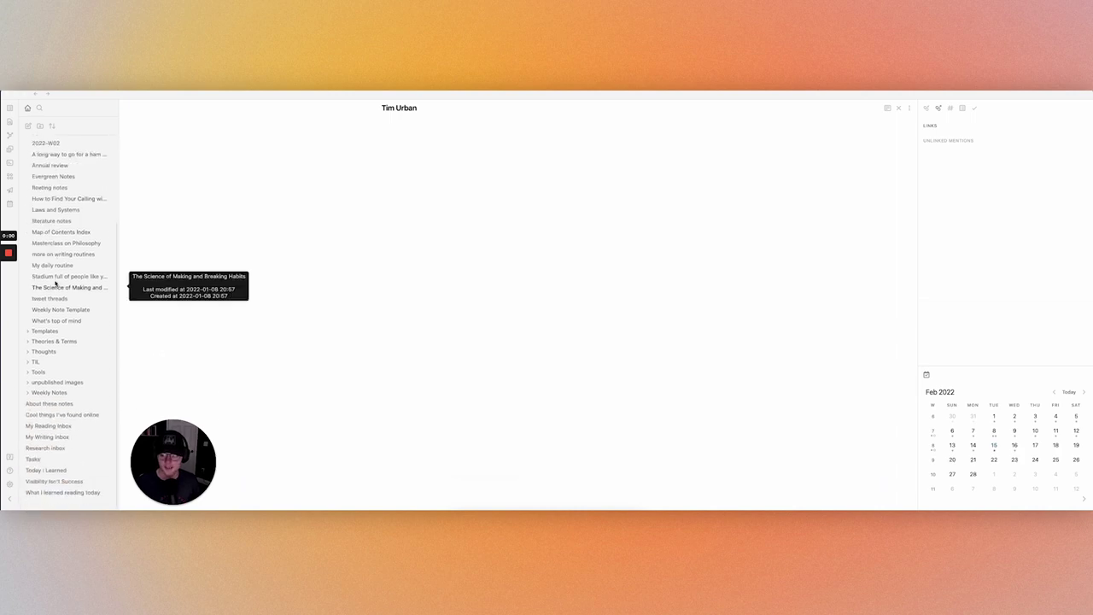
{"action": "left_click", "coordinate": [42, 233]}
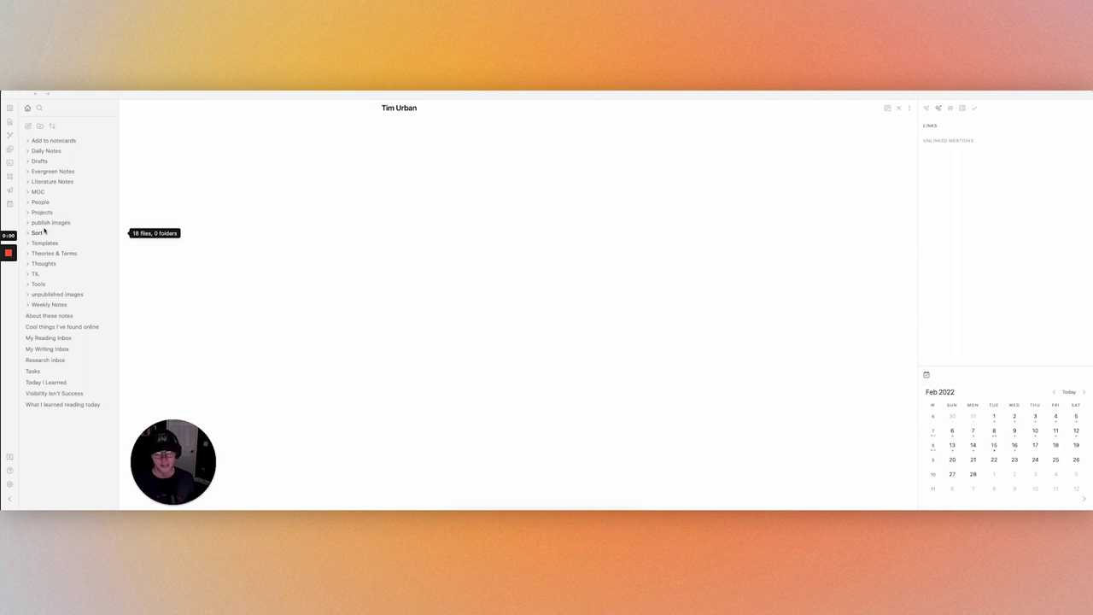
Step: View the Article, Books, MOC and Note templates in the Templates folder, and look inside Theories & Terms, collapsing both folders
{"action": "left_click", "coordinate": [44, 242]}
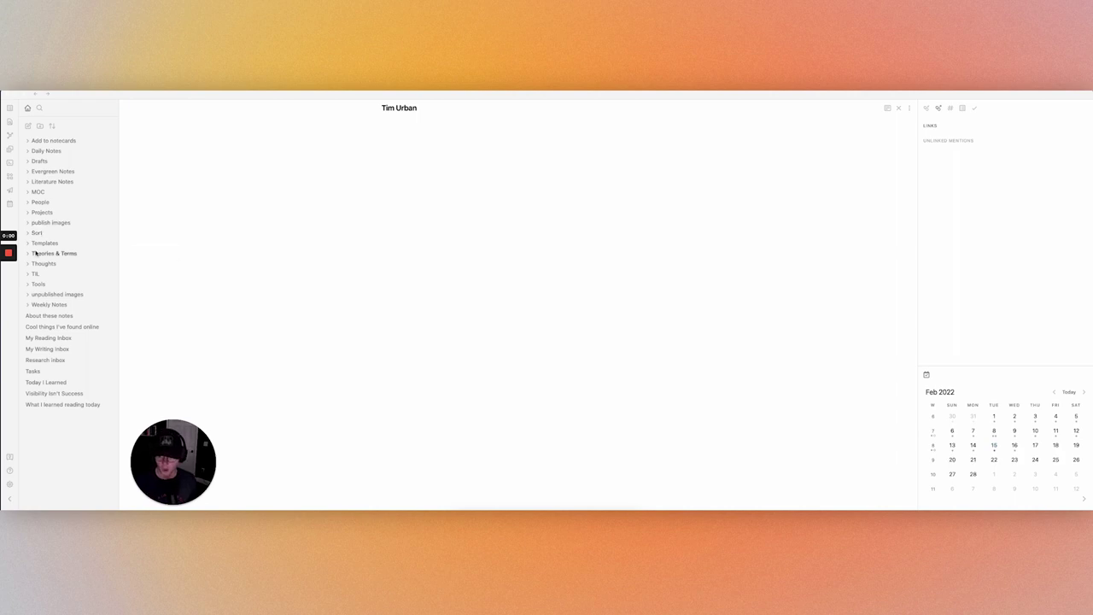
{"action": "left_click", "coordinate": [69, 253]}
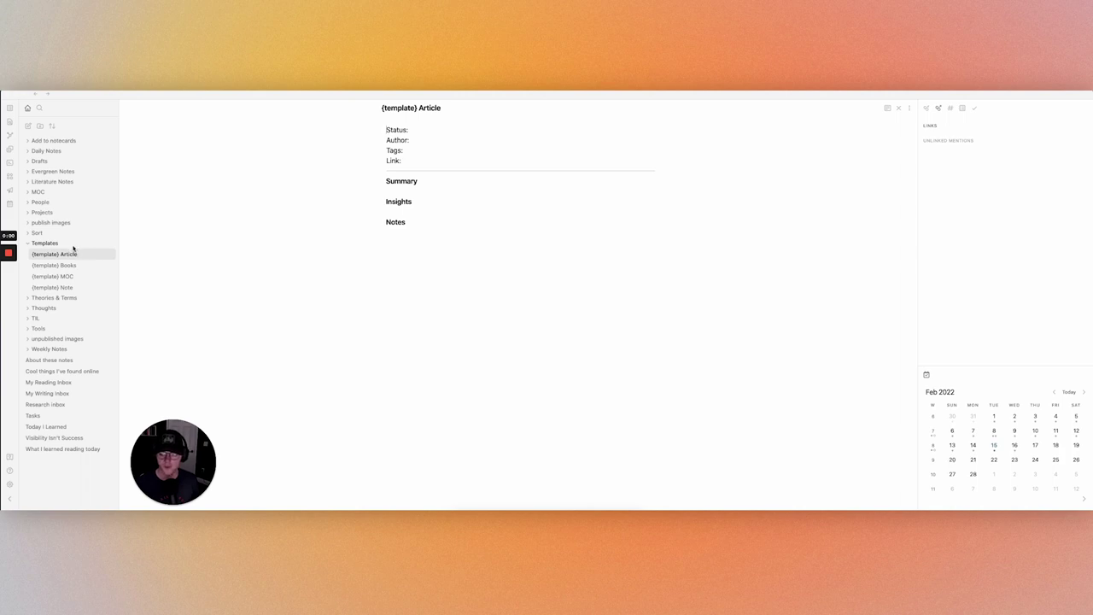
{"action": "left_click", "coordinate": [75, 266]}
{"action": "left_click", "coordinate": [77, 276]}
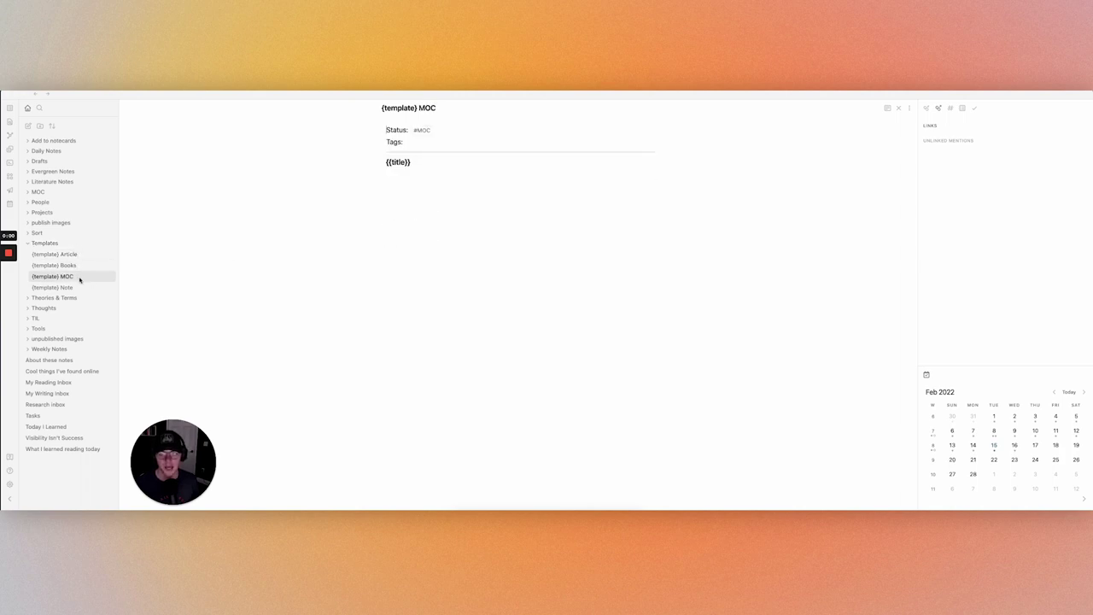
{"action": "left_click", "coordinate": [89, 288]}
{"action": "left_click", "coordinate": [64, 245]}
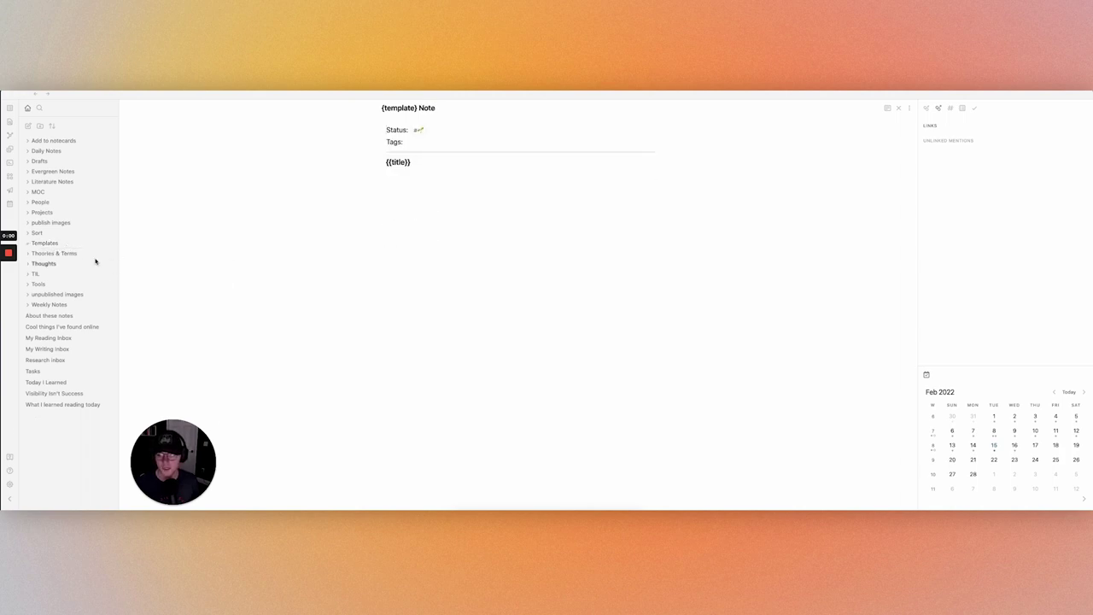
{"action": "left_click", "coordinate": [90, 254]}
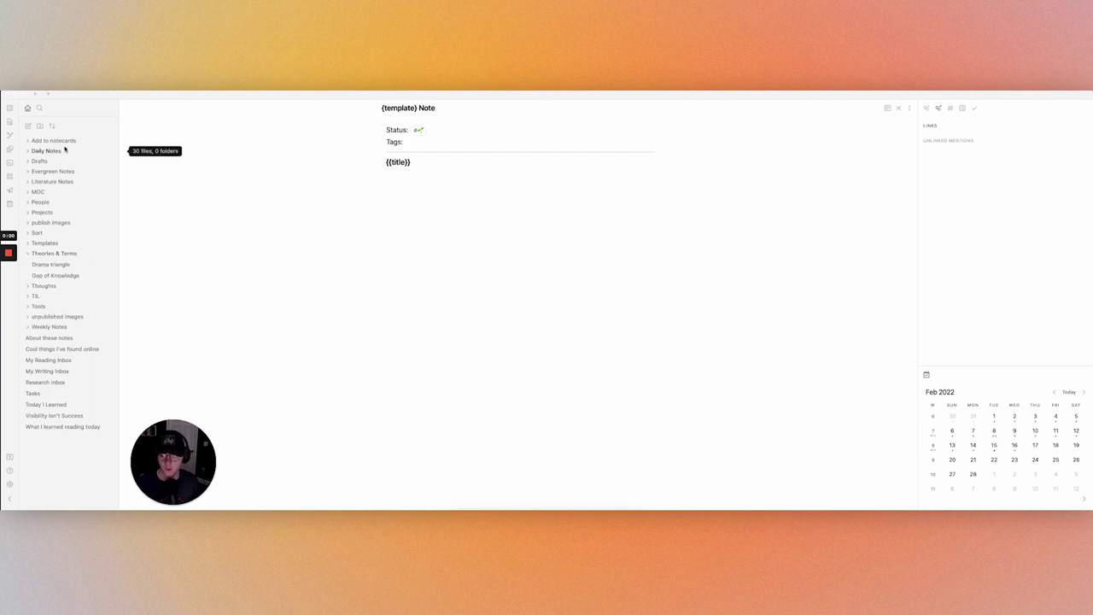
{"action": "left_click", "coordinate": [59, 254]}
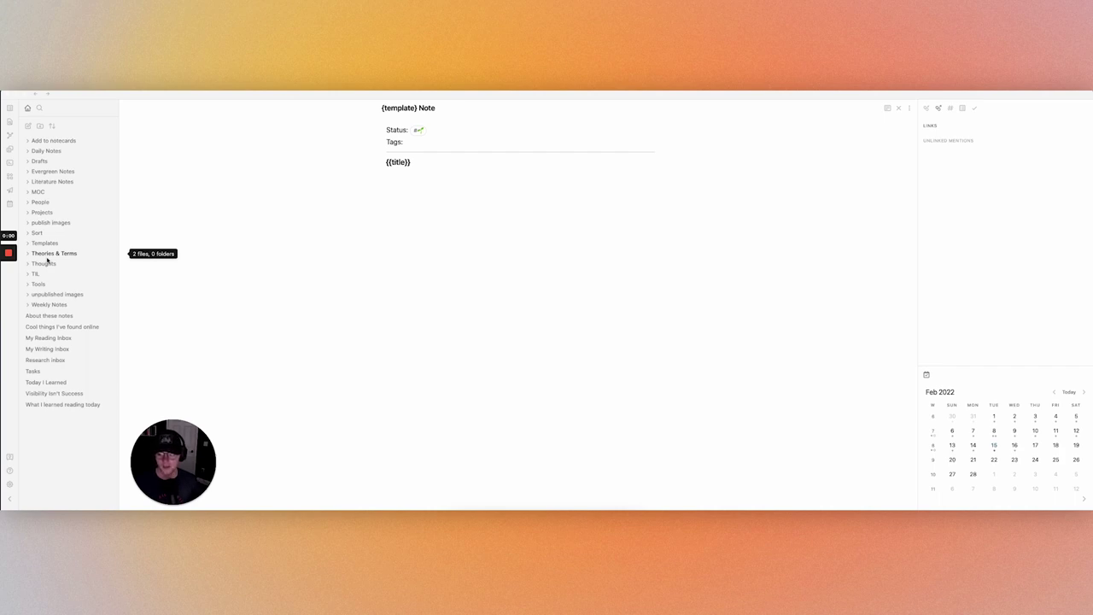
Step: Open "Organizing Notes into Map of Contents" from the TIL folder, highlight the note's entire content, and collapse the folder
{"action": "left_click", "coordinate": [36, 274]}
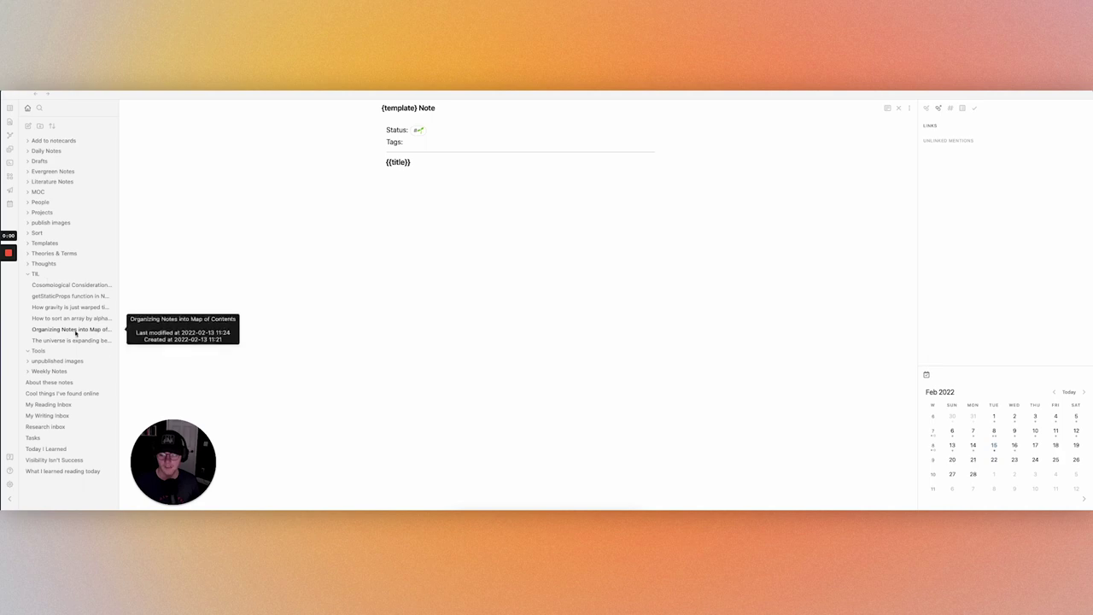
{"action": "left_click", "coordinate": [61, 330]}
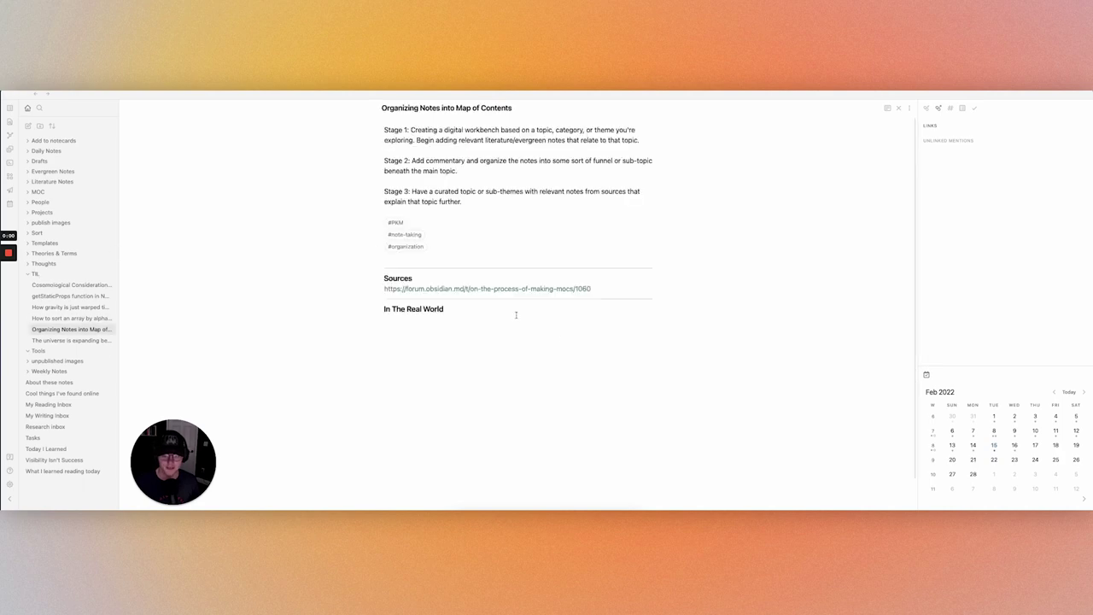
{"action": "left_click_drag", "start_coordinate": [545, 328], "coordinate": [315, 105]}
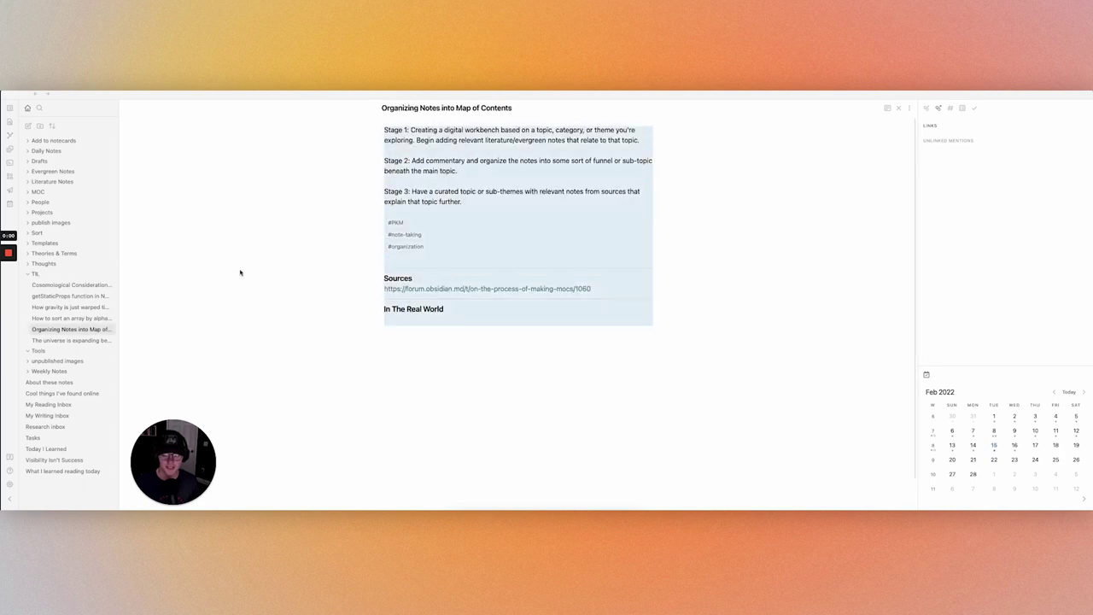
{"action": "left_click", "coordinate": [69, 275]}
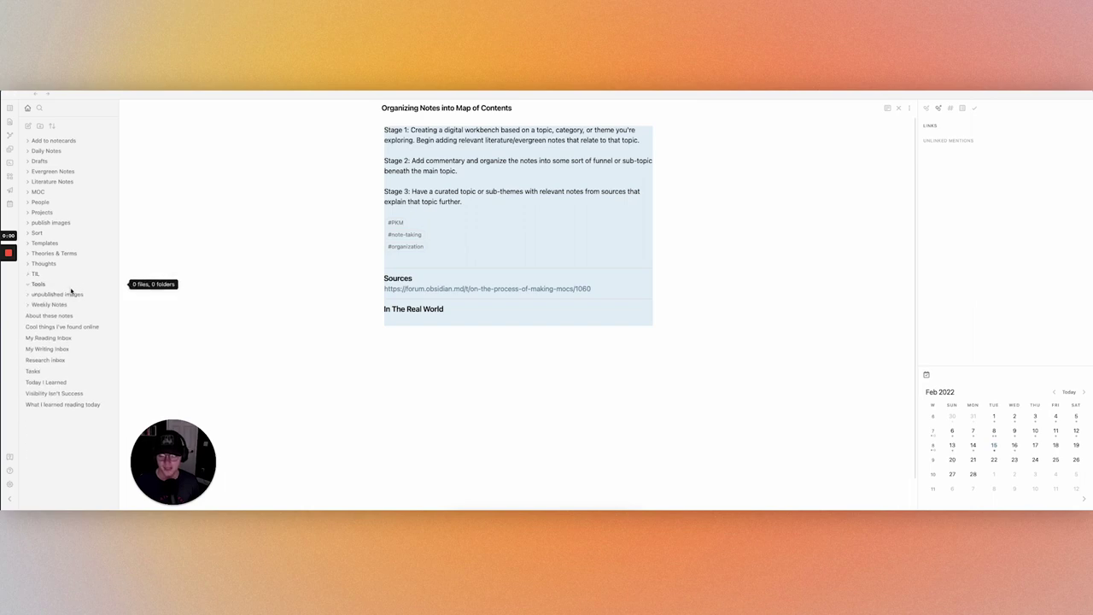
Step: Open the 2022-W07 note from the Weekly Notes folder and collapse the folder
{"action": "left_click", "coordinate": [64, 305]}
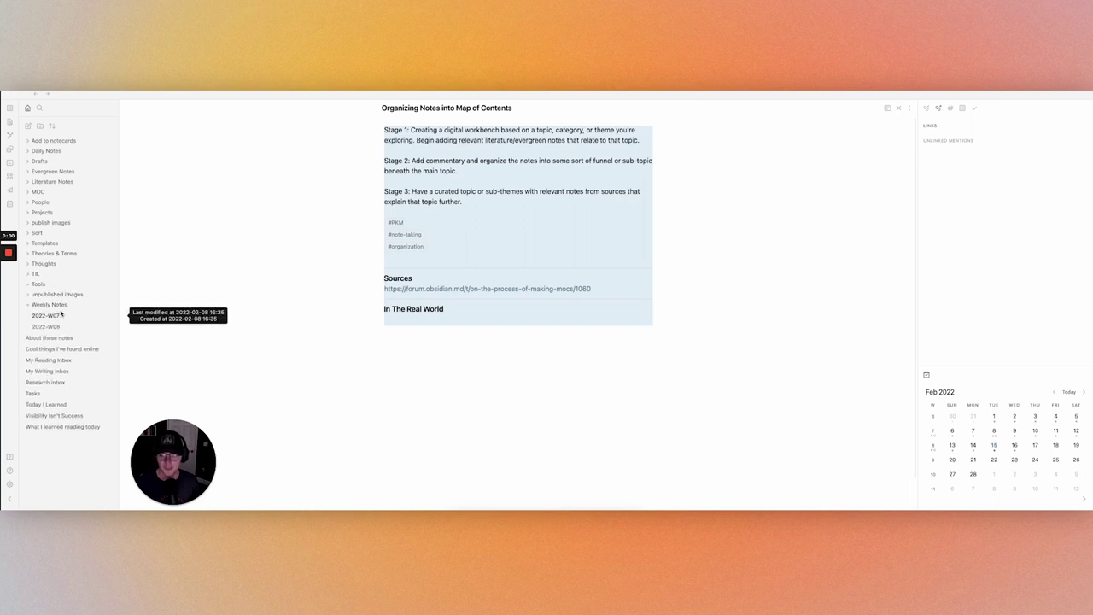
{"action": "left_click", "coordinate": [61, 315]}
{"action": "left_click", "coordinate": [49, 304]}
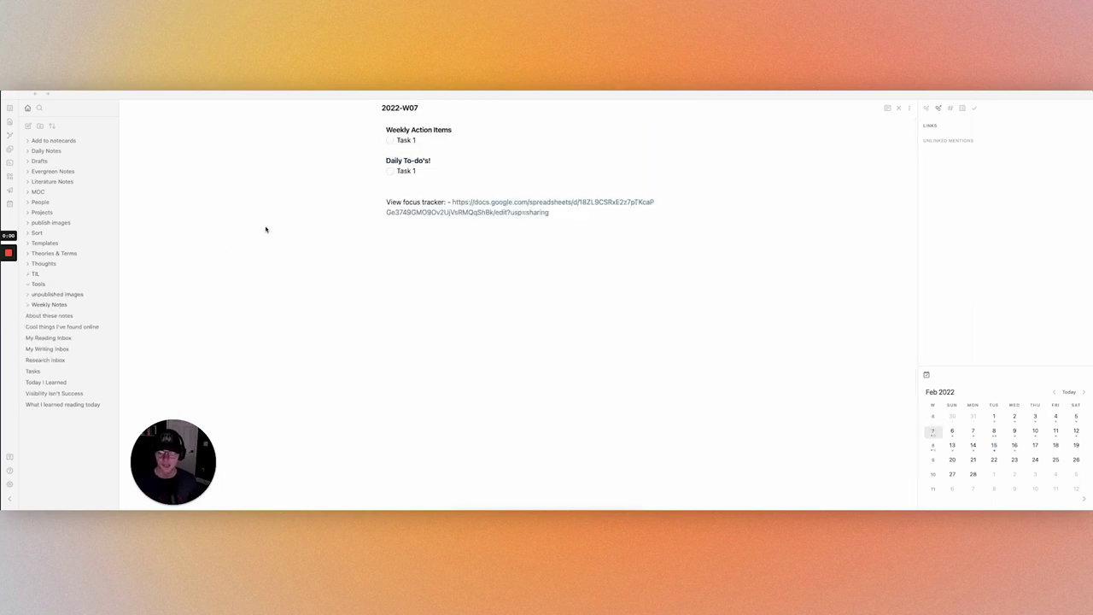
Step: Browse the community plugins from the settings, view the Calendar plugin's details, and close the settings
{"action": "left_click", "coordinate": [9, 484]}
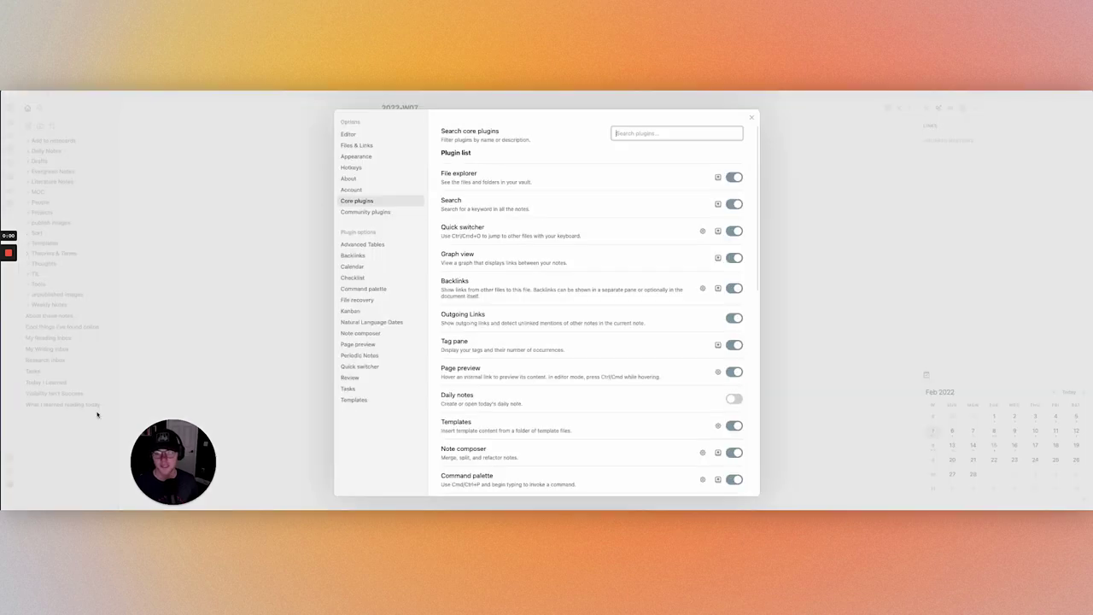
{"action": "left_click", "coordinate": [376, 212]}
{"action": "left_click", "coordinate": [723, 162]}
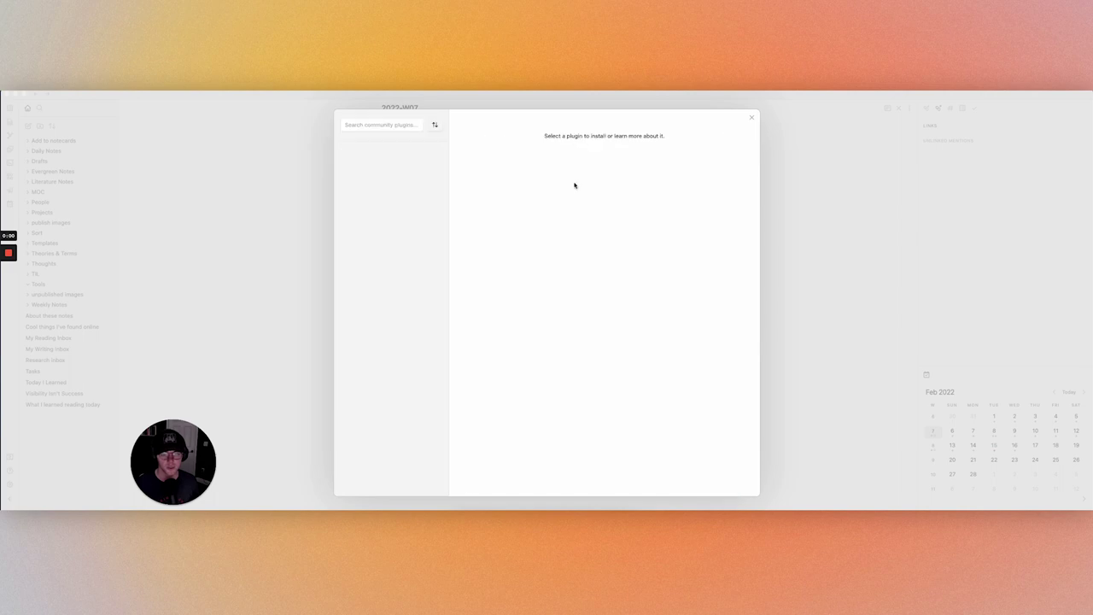
{"action": "left_click", "coordinate": [231, 377]}
{"action": "left_click", "coordinate": [551, 342]}
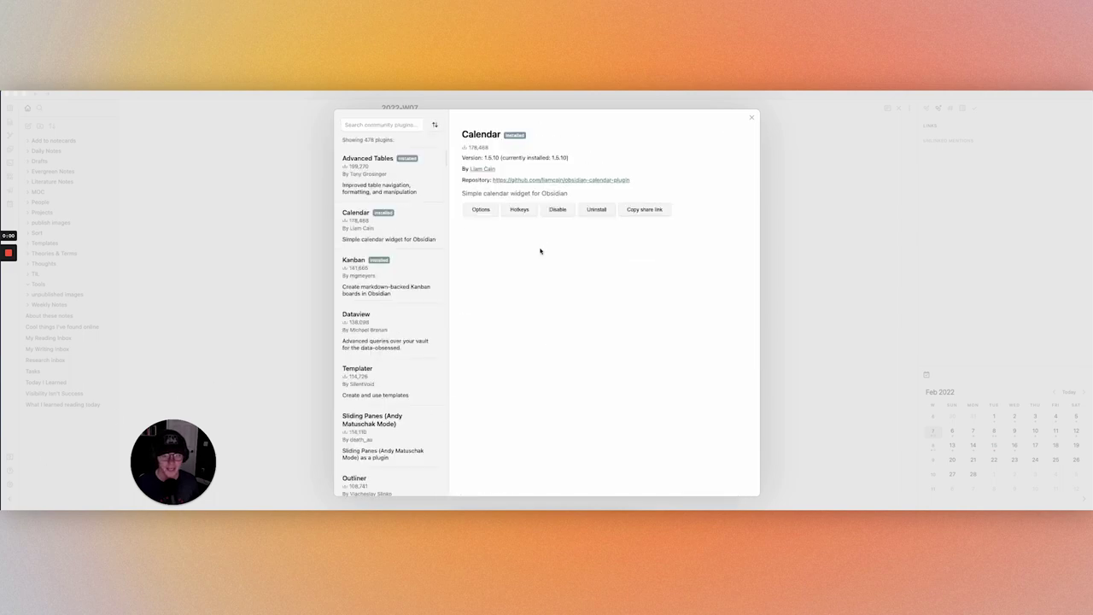
{"action": "left_click", "coordinate": [902, 263]}
{"action": "left_click", "coordinate": [860, 299]}
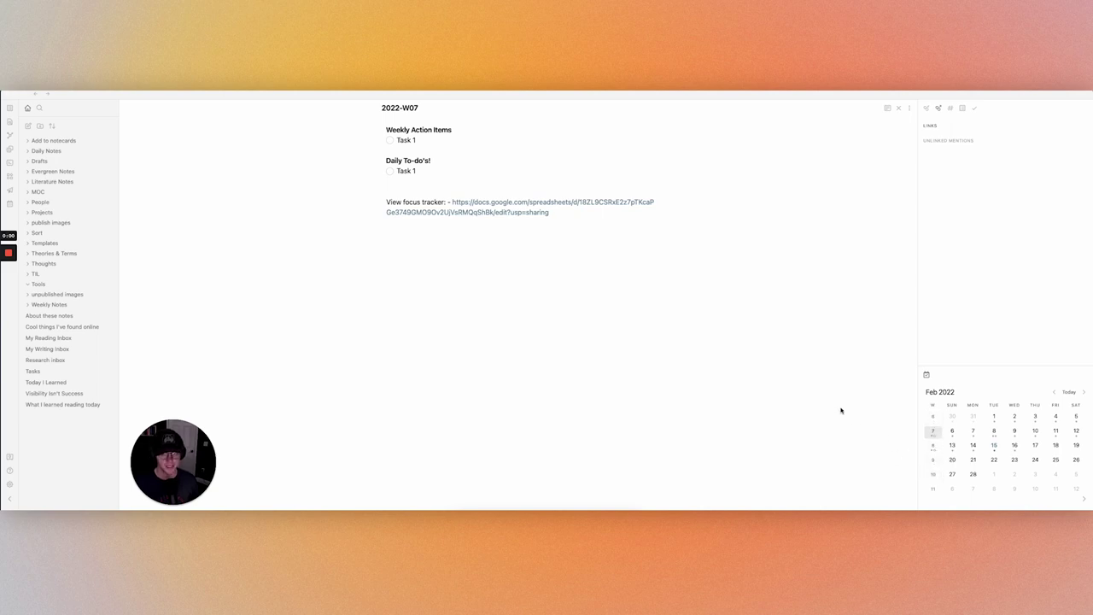
Step: Open the week 8 note from the calendar and highlight its "Research how to fix sliding glass door" task
{"action": "left_click", "coordinate": [933, 445]}
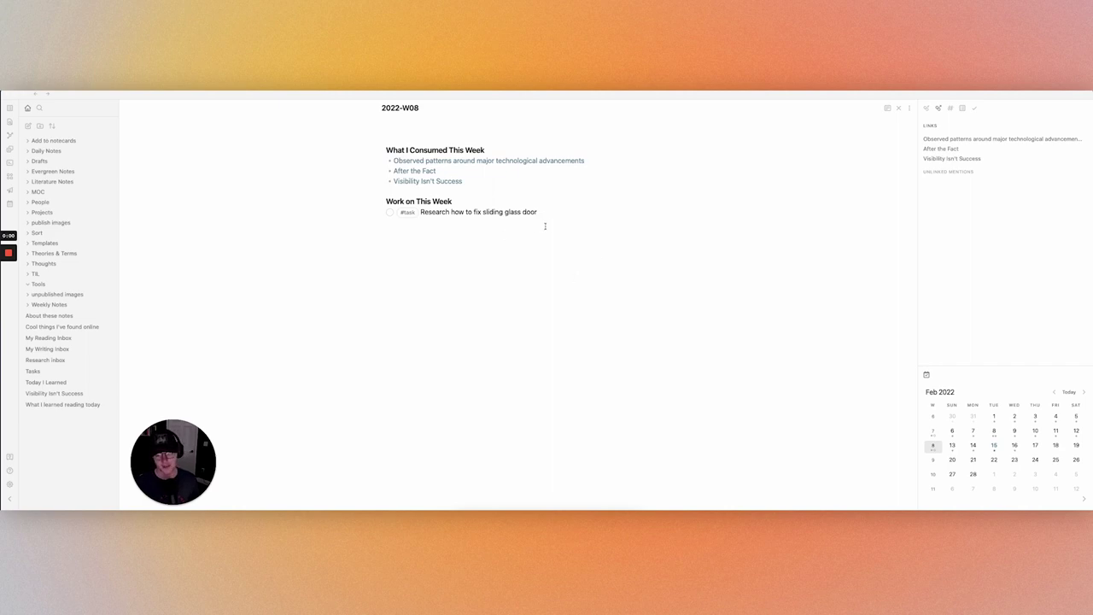
{"action": "left_click_drag", "start_coordinate": [445, 223], "coordinate": [425, 215]}
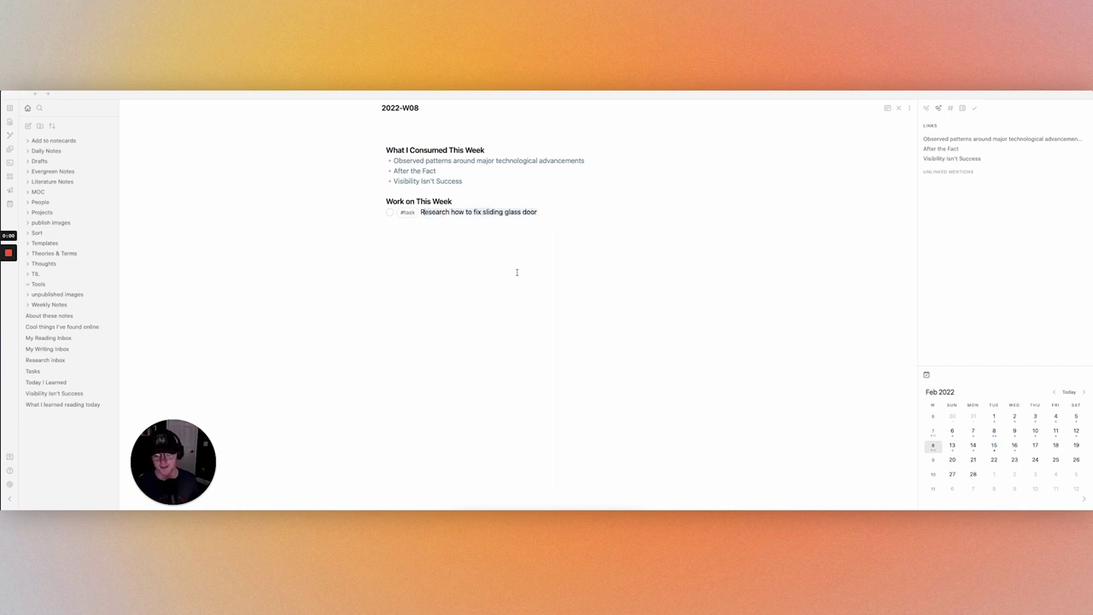
{"action": "key", "text": "Right"}
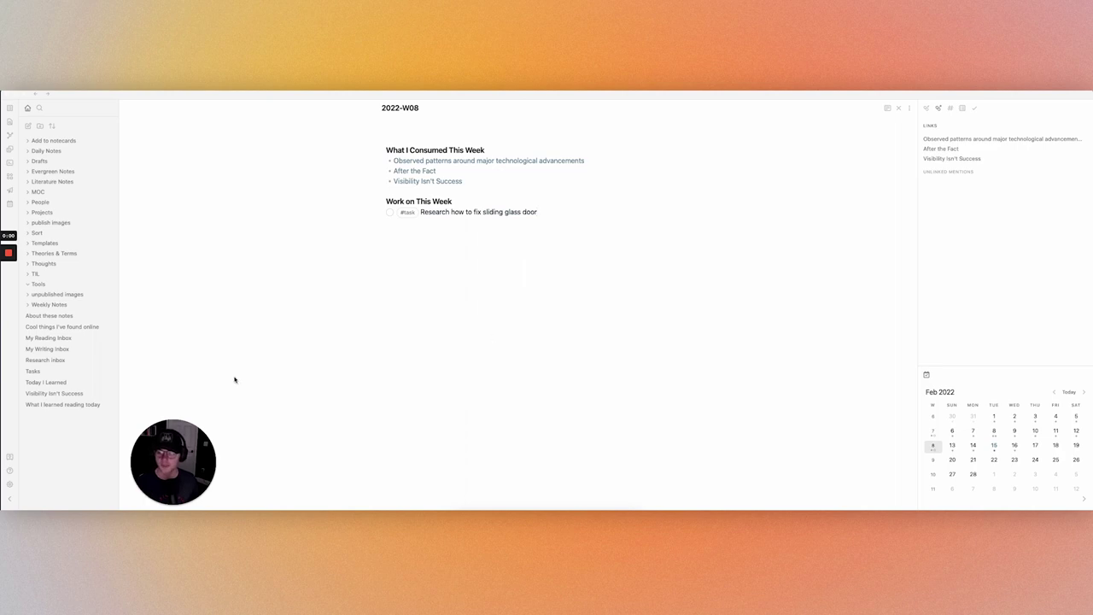
Step: View the "About these notes" note and open "Cool things I've found online"
{"action": "left_click", "coordinate": [70, 317]}
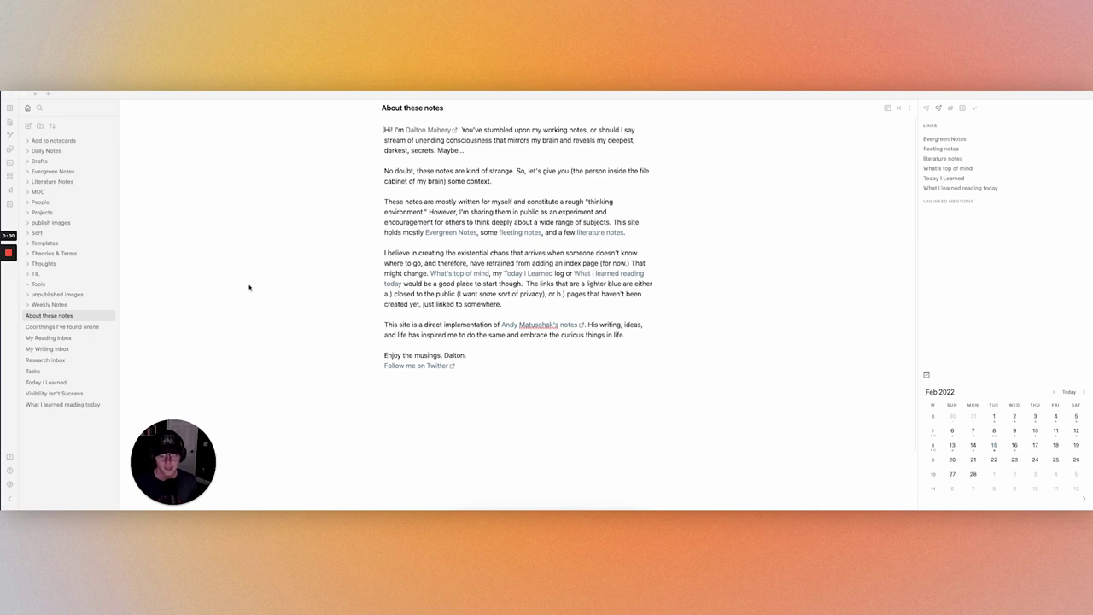
{"action": "left_click", "coordinate": [78, 326]}
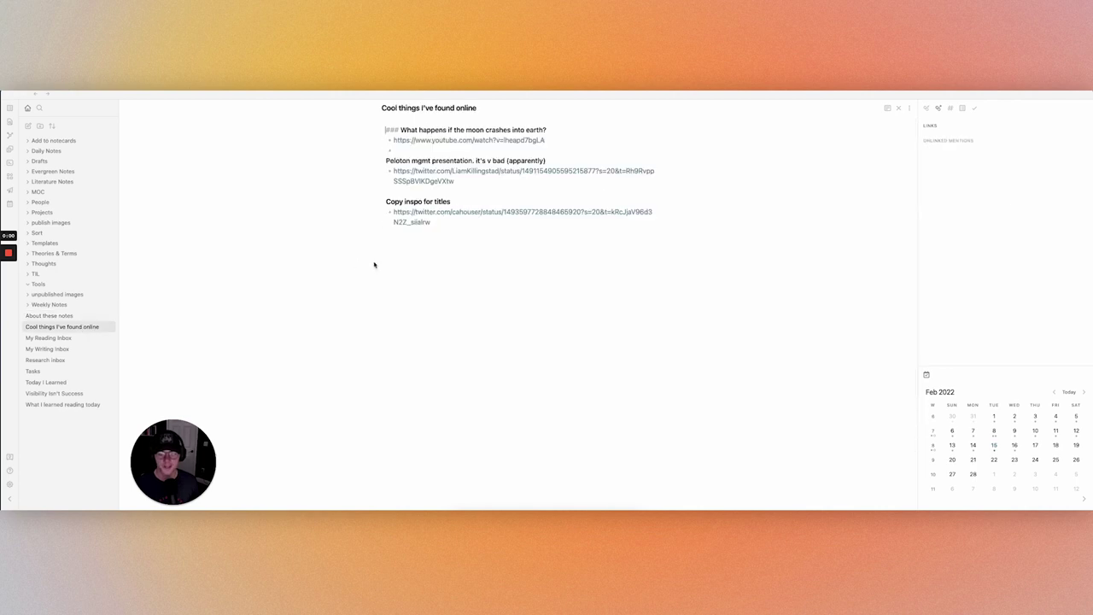
{"action": "left_click", "coordinate": [487, 226]}
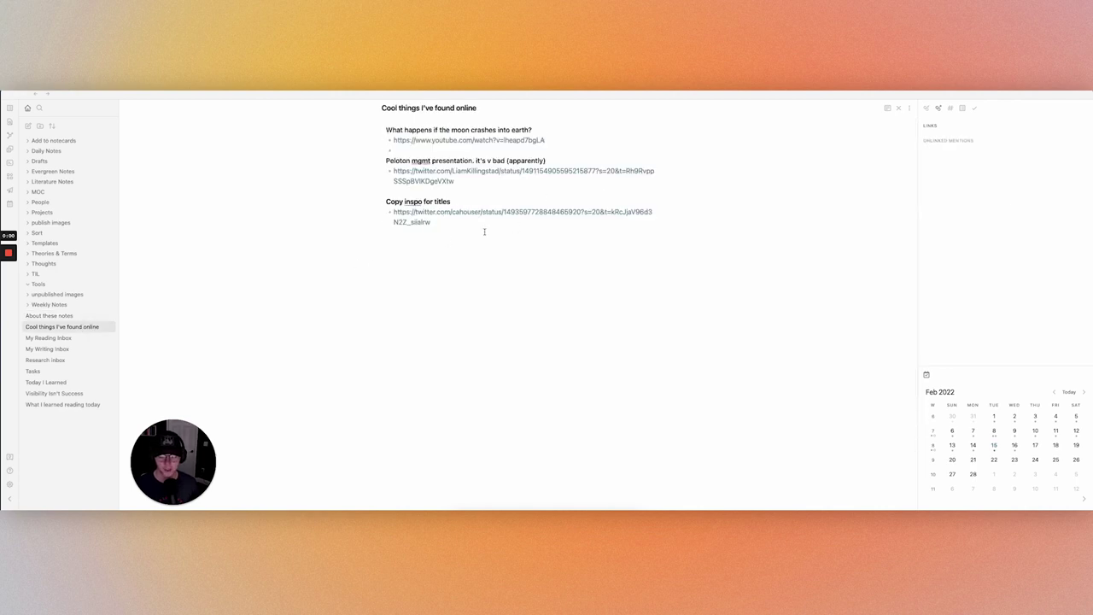
Step: Show the backlinks of "Cool things I've found online" in the sidebar to see which notes link to it
{"action": "left_click", "coordinate": [909, 108]}
{"action": "left_click", "coordinate": [928, 112]}
{"action": "left_click", "coordinate": [939, 108]}
{"action": "left_click", "coordinate": [931, 112]}
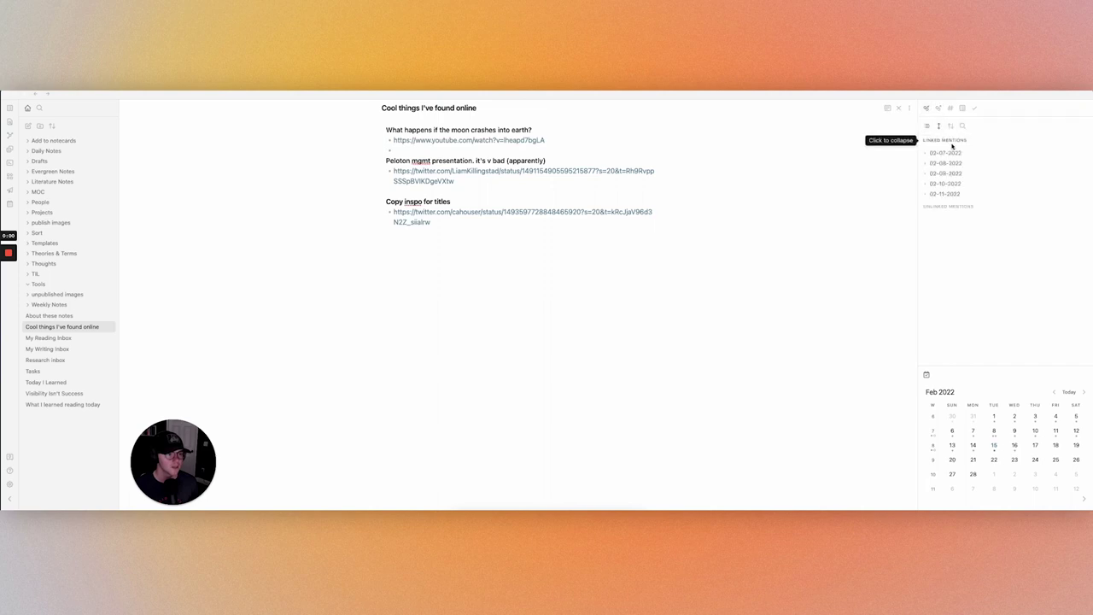
Step: Expand the 02-07-2022 linked mention of "Cool things I've found online" and read the passages that reference the note
{"action": "left_click", "coordinate": [930, 153]}
{"action": "left_click", "coordinate": [927, 153]}
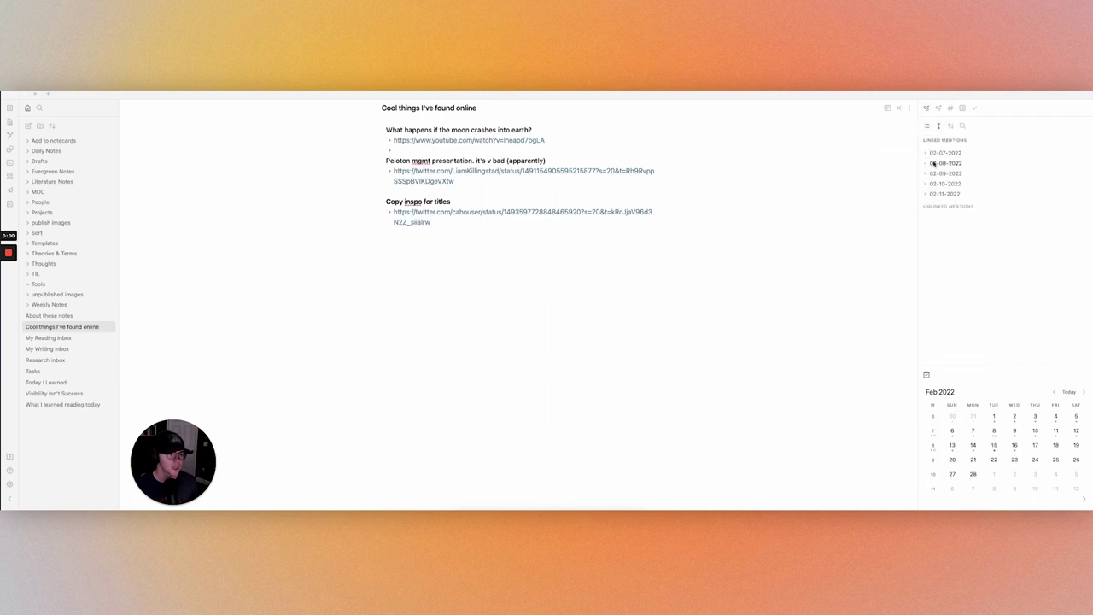
{"action": "left_click", "coordinate": [927, 154]}
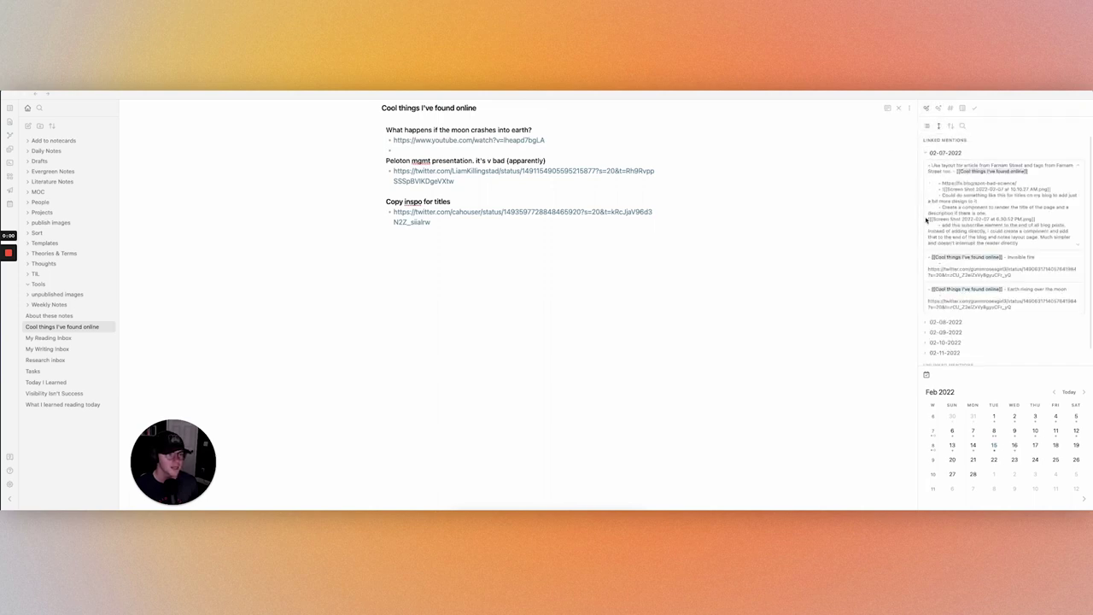
{"action": "scroll", "coordinate": [926, 221], "scroll_direction": "down", "scroll_amount": 1}
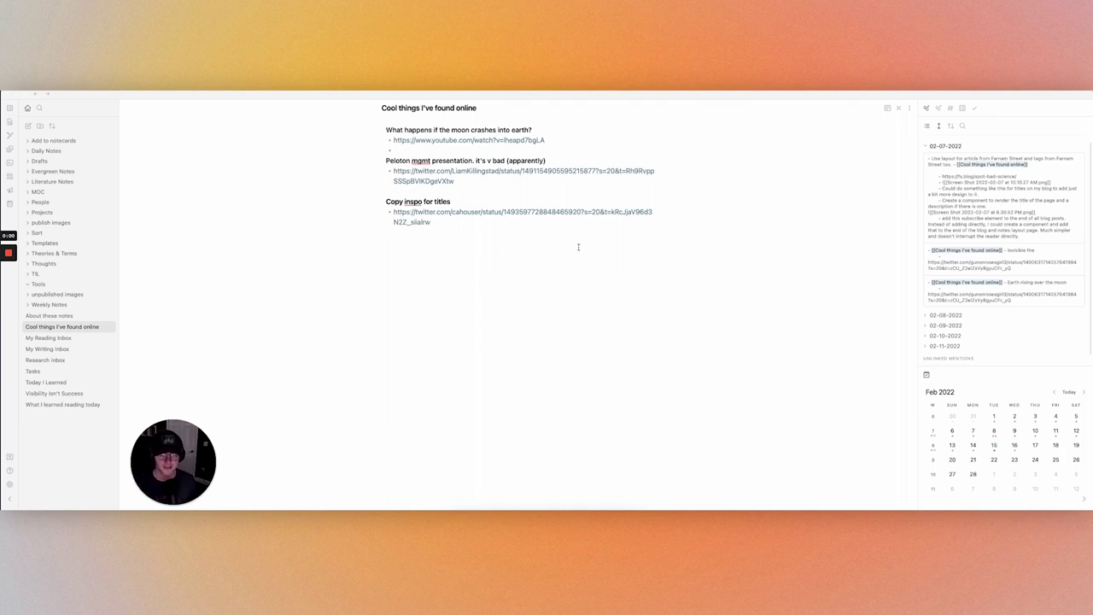
{"action": "key", "text": "ctrl+a"}
{"action": "left_click", "coordinate": [623, 268]}
{"action": "scroll", "coordinate": [1039, 214], "scroll_direction": "down", "scroll_amount": 1}
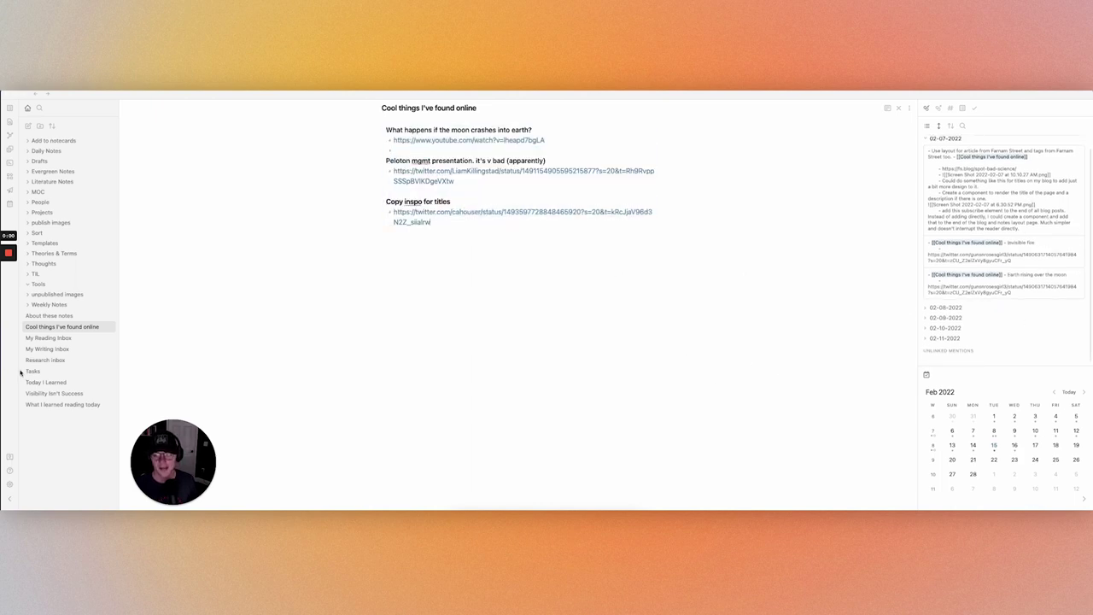
Step: View the entries in "My Reading Inbox" and look through the full list of ideas in "My Writing Inbox"
{"action": "left_click", "coordinate": [74, 338]}
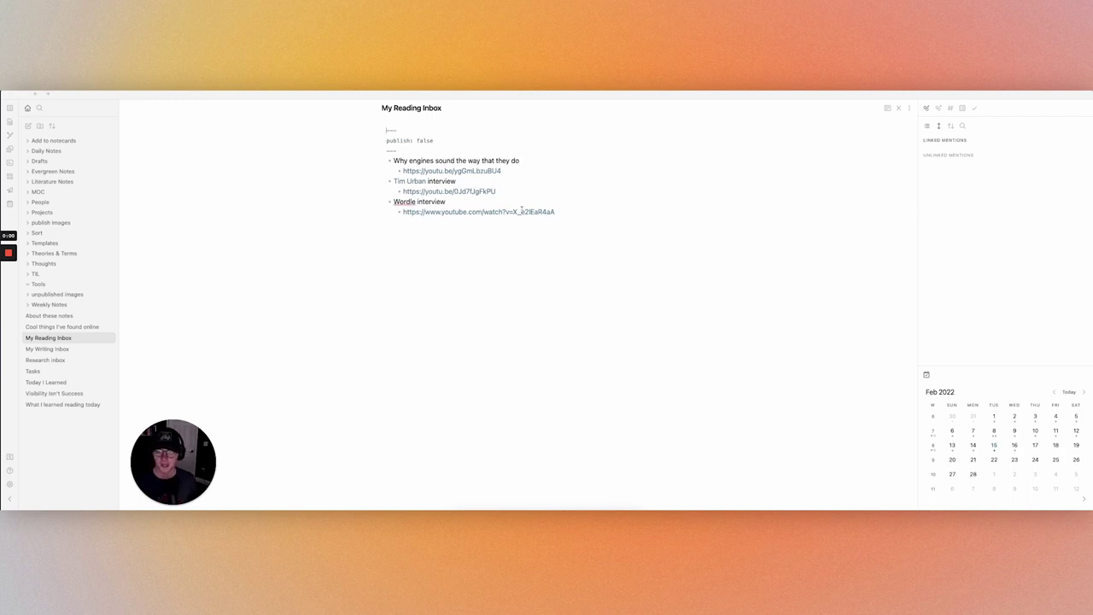
{"action": "left_click_drag", "start_coordinate": [571, 217], "coordinate": [340, 142]}
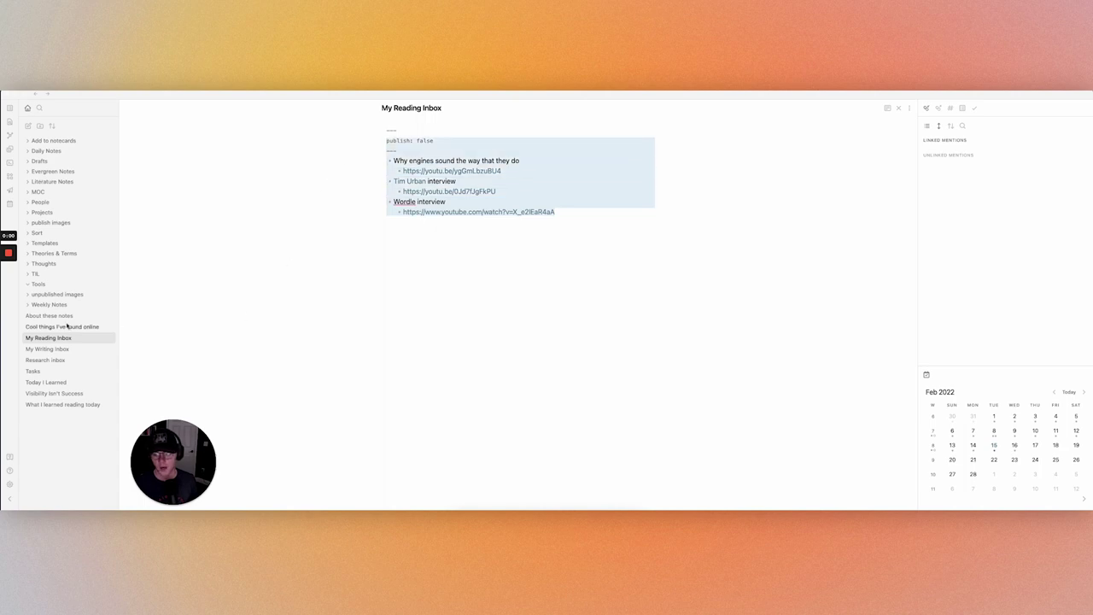
{"action": "left_click", "coordinate": [62, 349]}
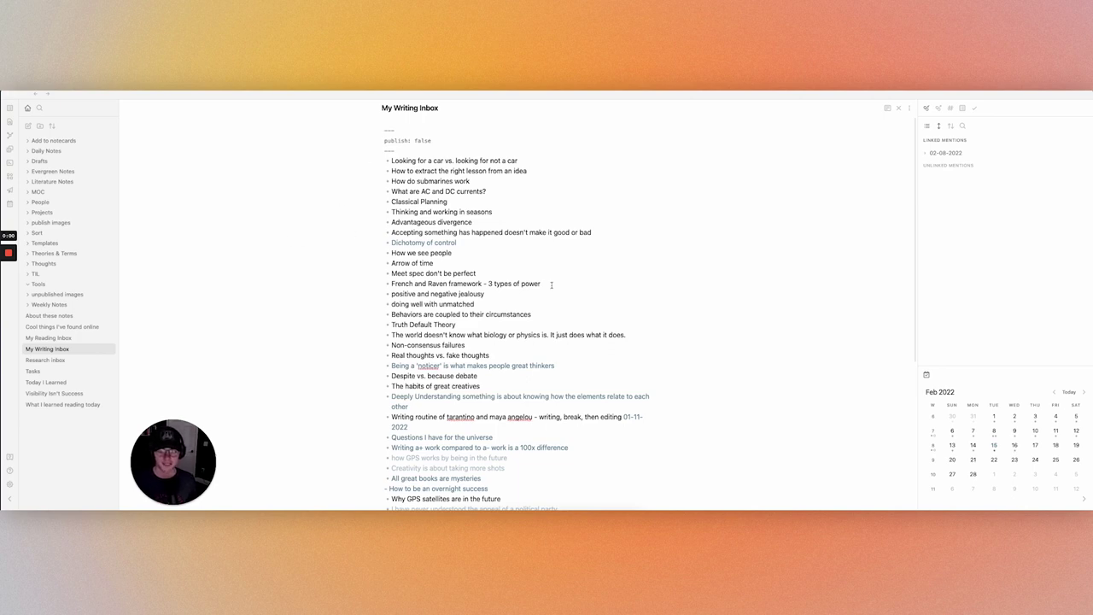
{"action": "scroll", "coordinate": [299, 209], "scroll_direction": "down", "scroll_amount": 5}
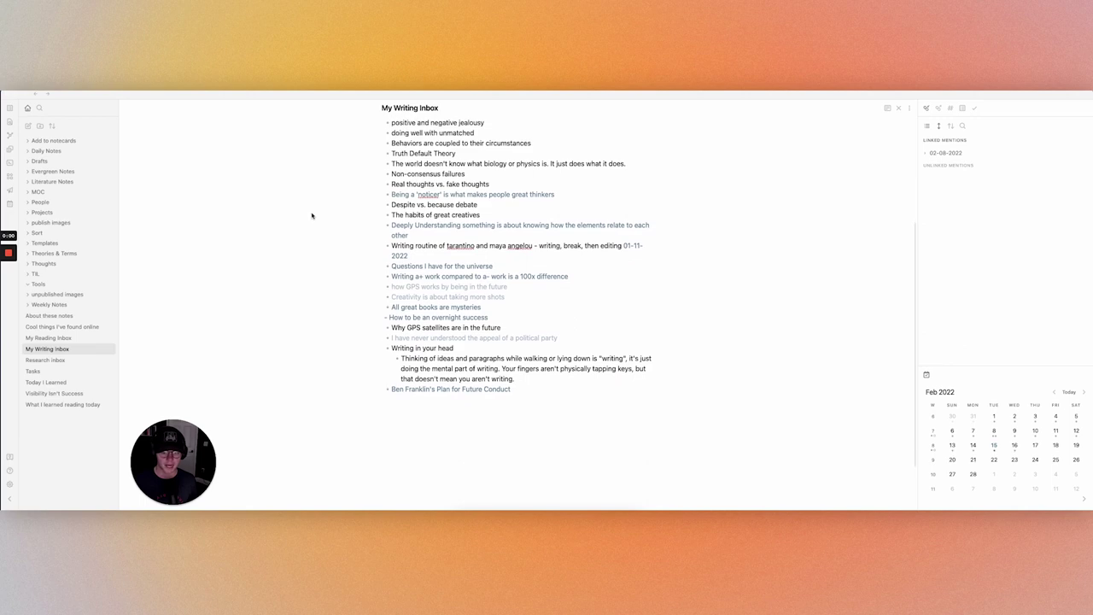
{"action": "scroll", "coordinate": [337, 249], "scroll_direction": "up", "scroll_amount": 4}
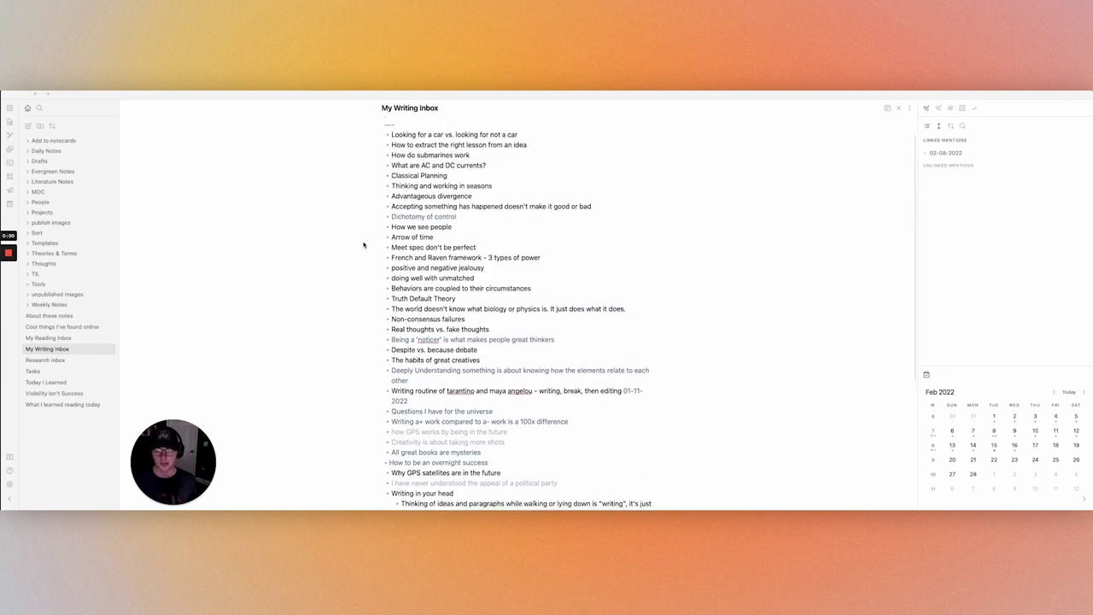
{"action": "scroll", "coordinate": [367, 243], "scroll_direction": "down", "scroll_amount": 3}
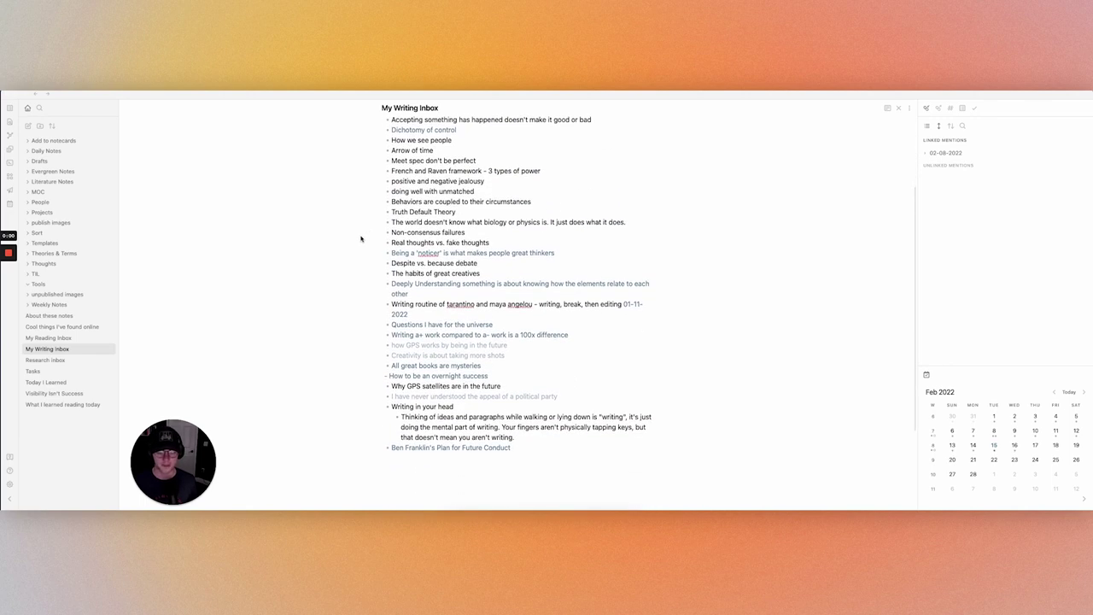
{"action": "scroll", "coordinate": [359, 240], "scroll_direction": "up", "scroll_amount": 3}
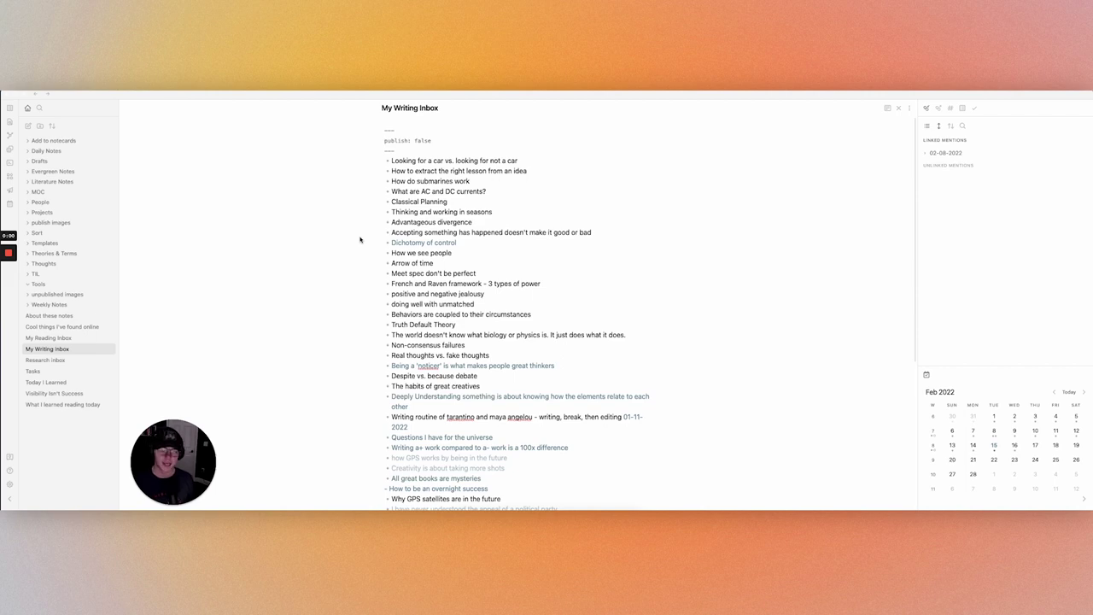
{"action": "scroll", "coordinate": [360, 240], "scroll_direction": "down", "scroll_amount": 3}
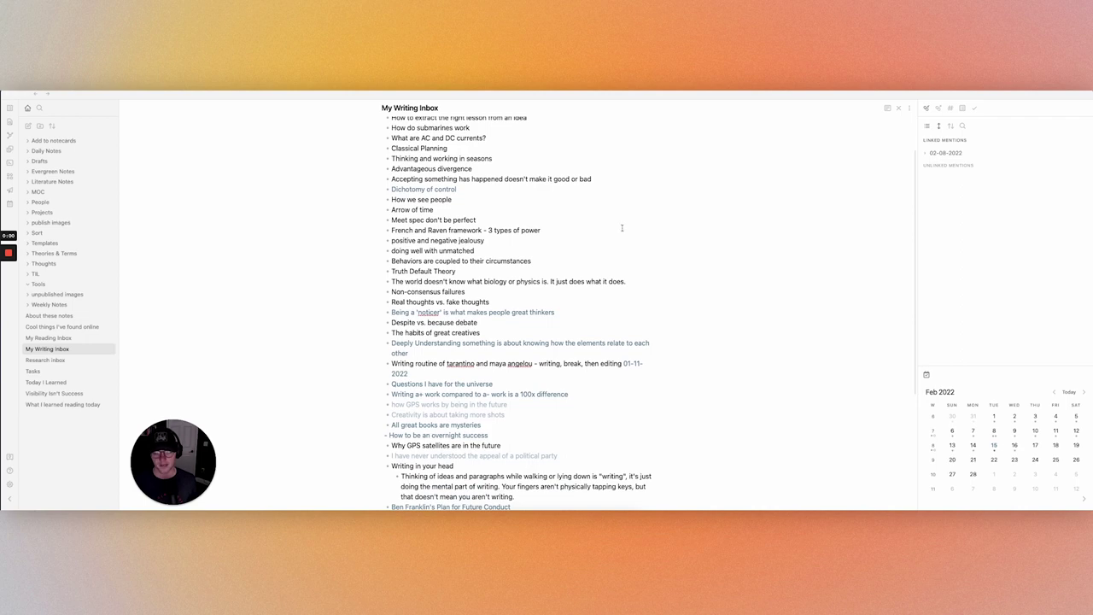
Step: Expand the 02-08-2022 linked mention of "My Writing Inbox" and open that daily note
{"action": "left_click", "coordinate": [925, 153]}
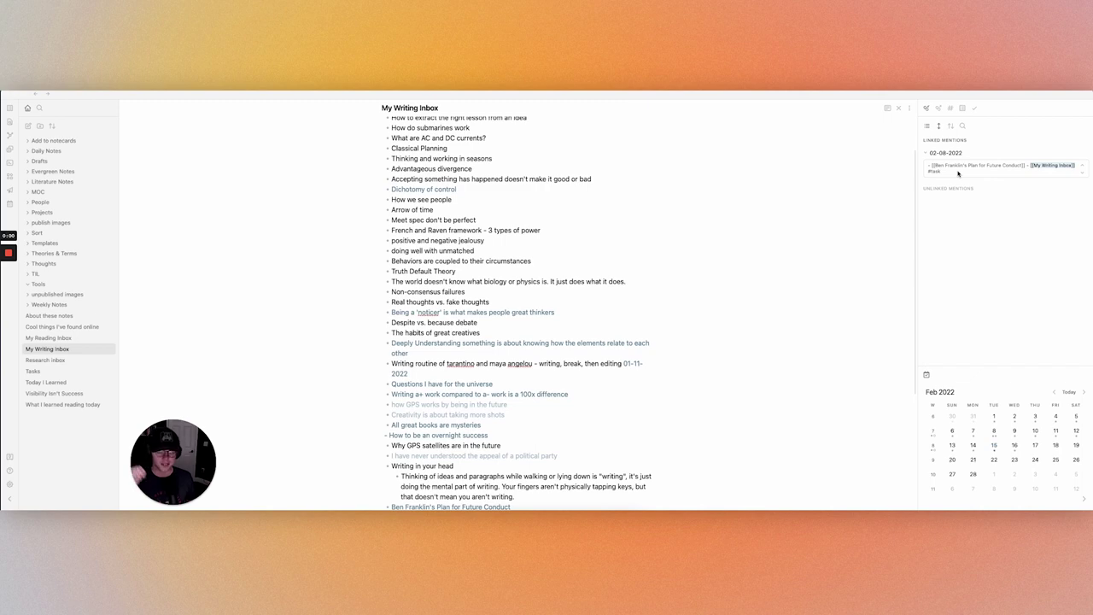
{"action": "left_click", "coordinate": [936, 155]}
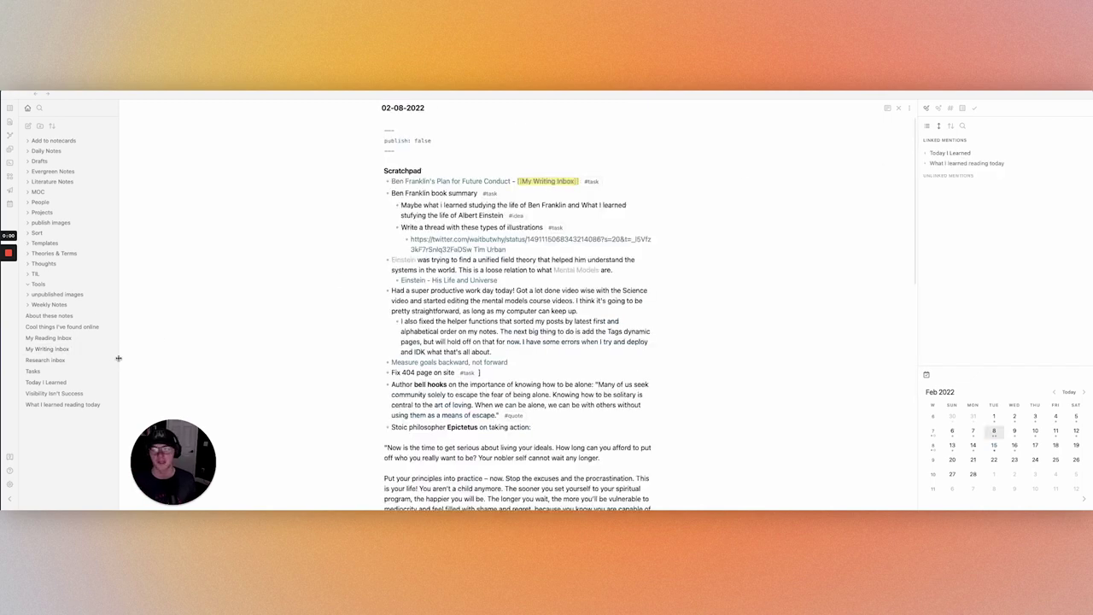
Step: View the "Research inbox" note and open the "Tasks" note to look over its task lists
{"action": "left_click", "coordinate": [77, 362]}
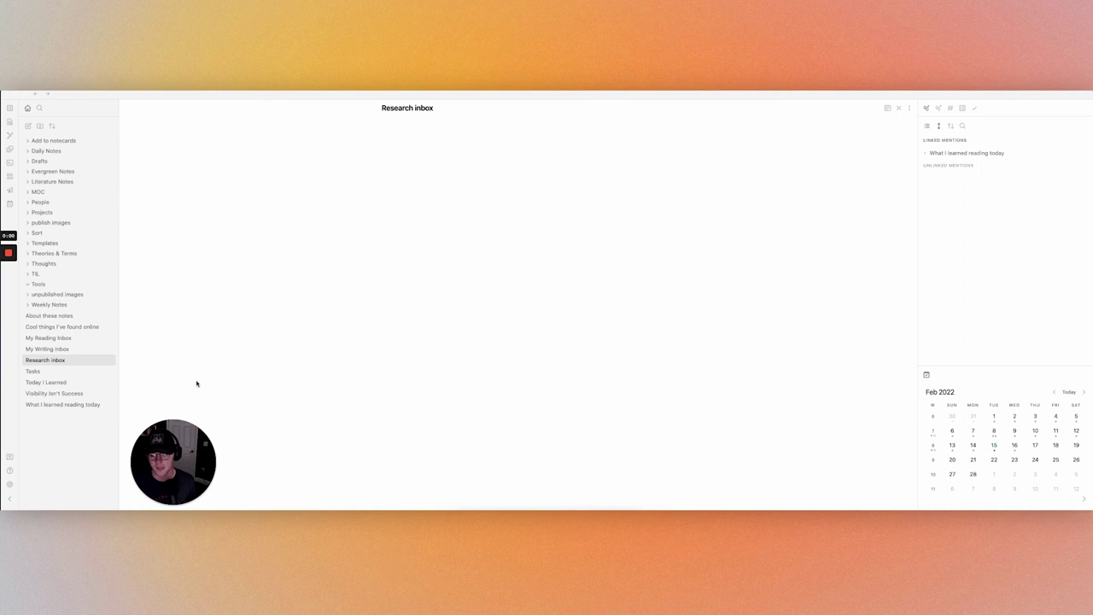
{"action": "left_click", "coordinate": [52, 371]}
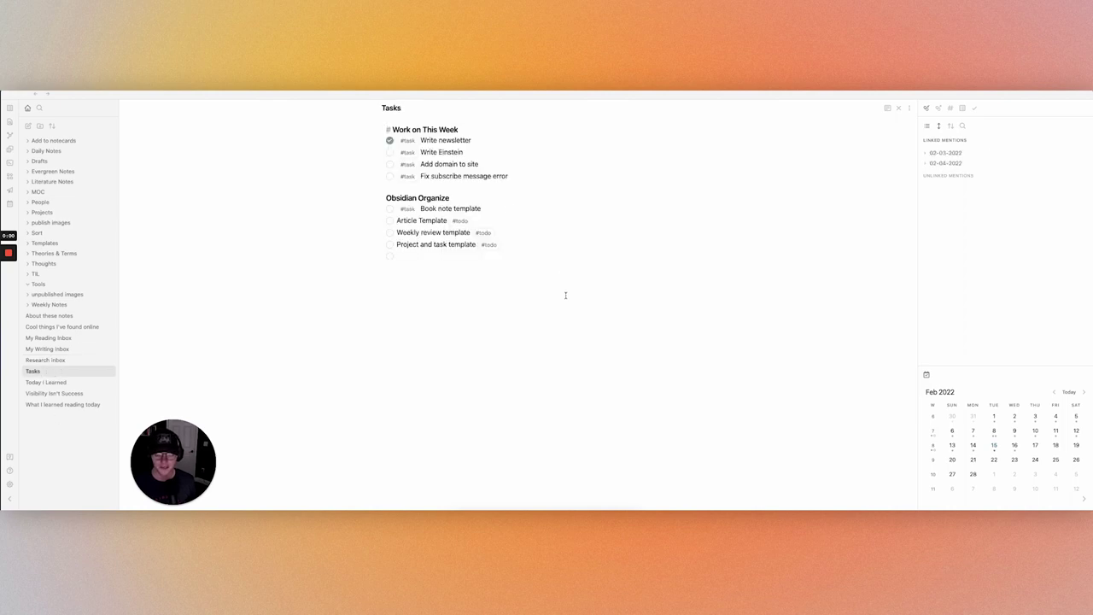
{"action": "mouse_move", "coordinate": [566, 296]}
{"action": "left_mouse_down"}
{"action": "mouse_move", "coordinate": [384, 128]}
{"action": "mouse_move", "coordinate": [329, 258]}
{"action": "left_mouse_up"}
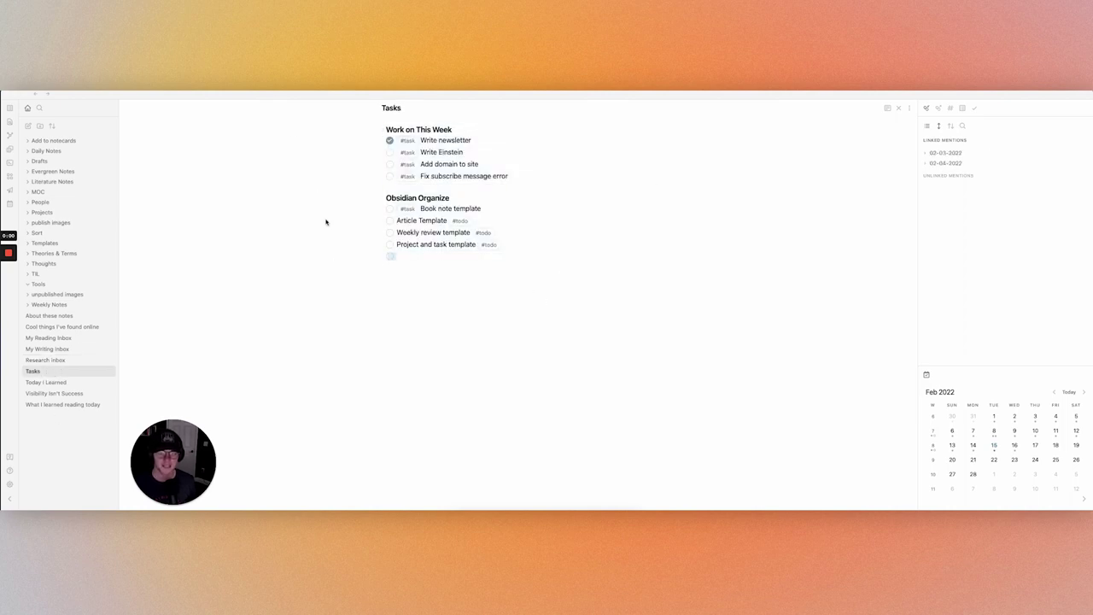
{"action": "left_click", "coordinate": [416, 261]}
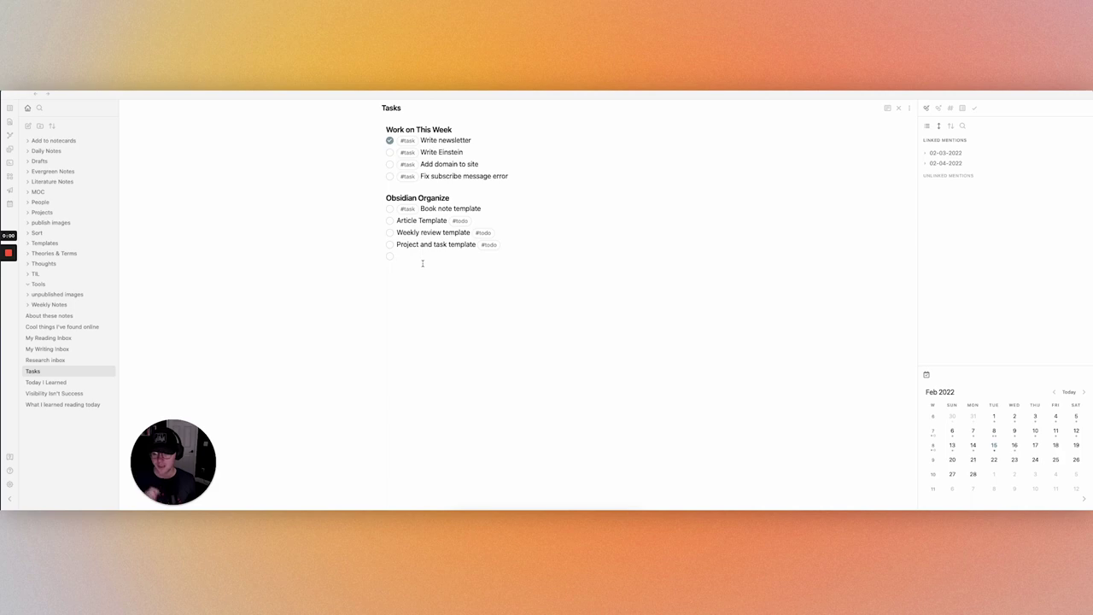
Step: Open the "Visibility Isn't Success" note and look over its status, tags, link and quotes
{"action": "left_click", "coordinate": [77, 394]}
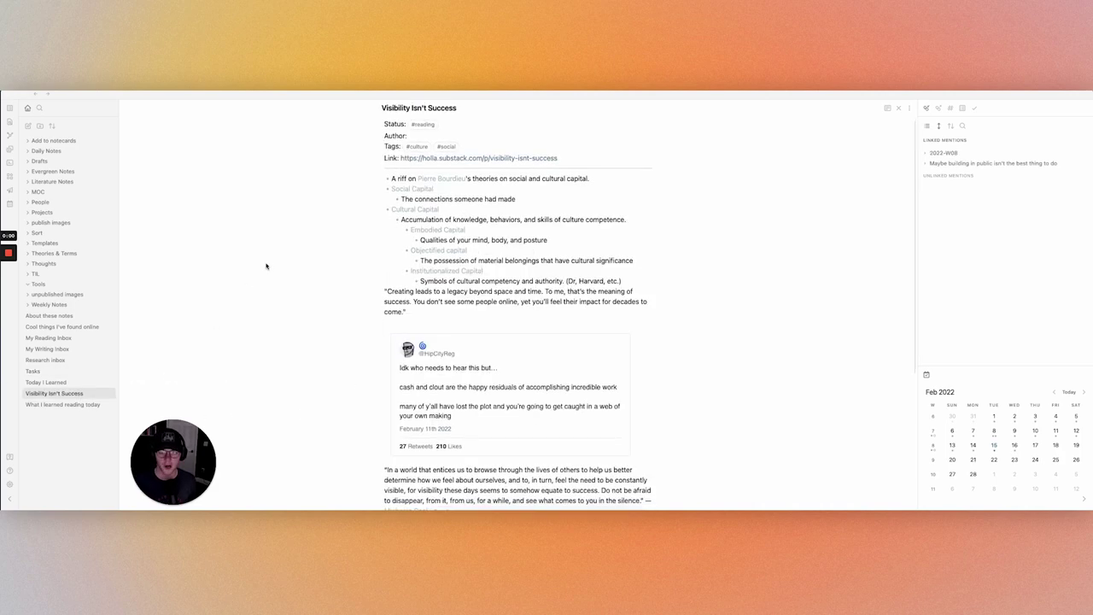
{"action": "scroll", "coordinate": [265, 264], "scroll_direction": "down", "scroll_amount": 3}
{"action": "scroll", "coordinate": [266, 264], "scroll_direction": "up", "scroll_amount": 3}
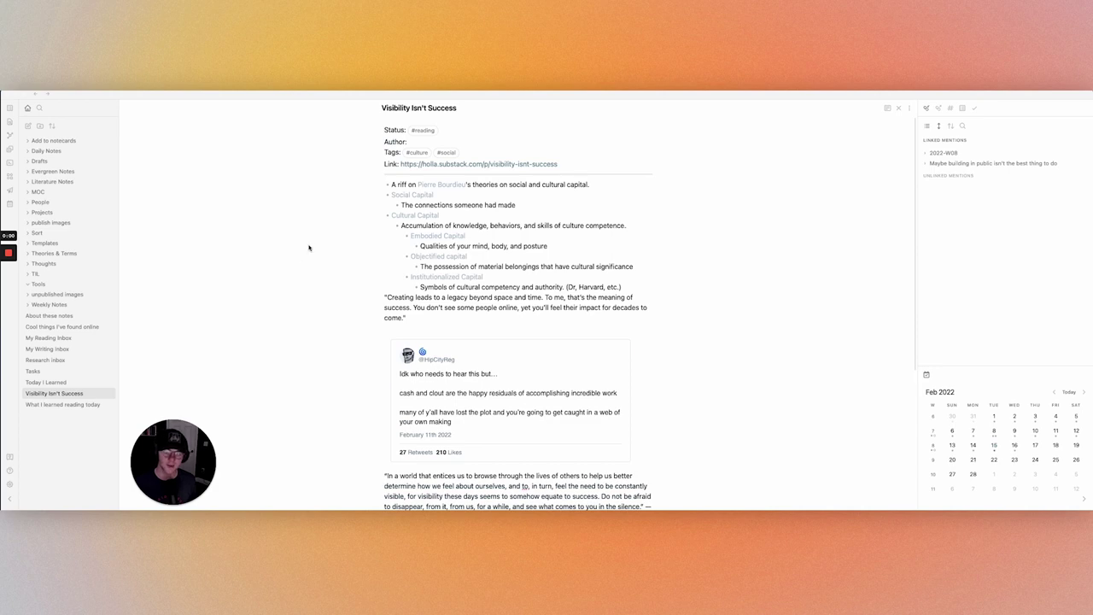